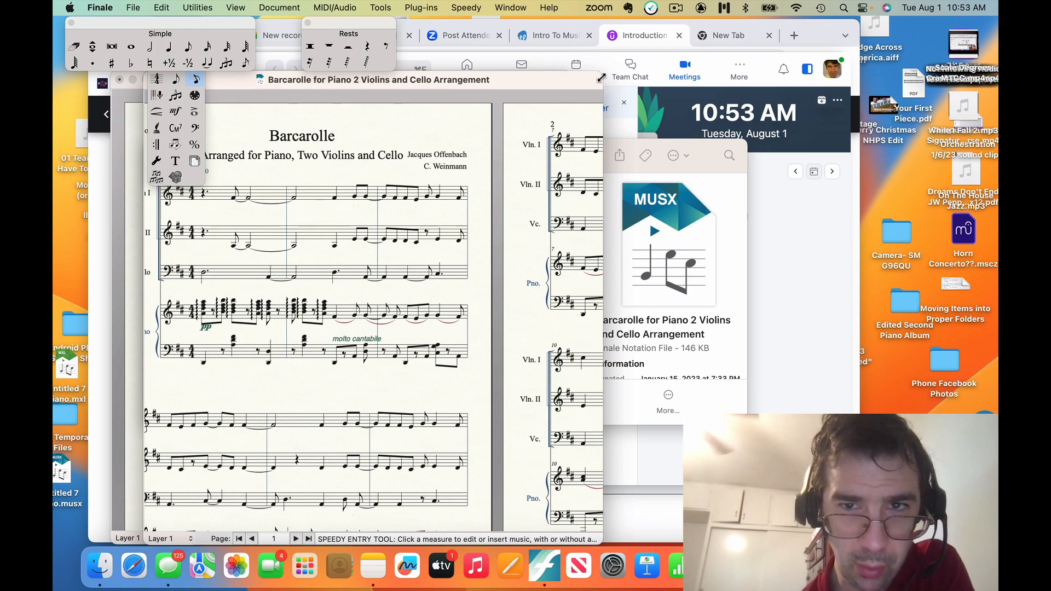
# Widen the score window and bring the final page with the empty piano measures into view
pyautogui.moveTo(601, 77); pyautogui.dragTo(825, 68)
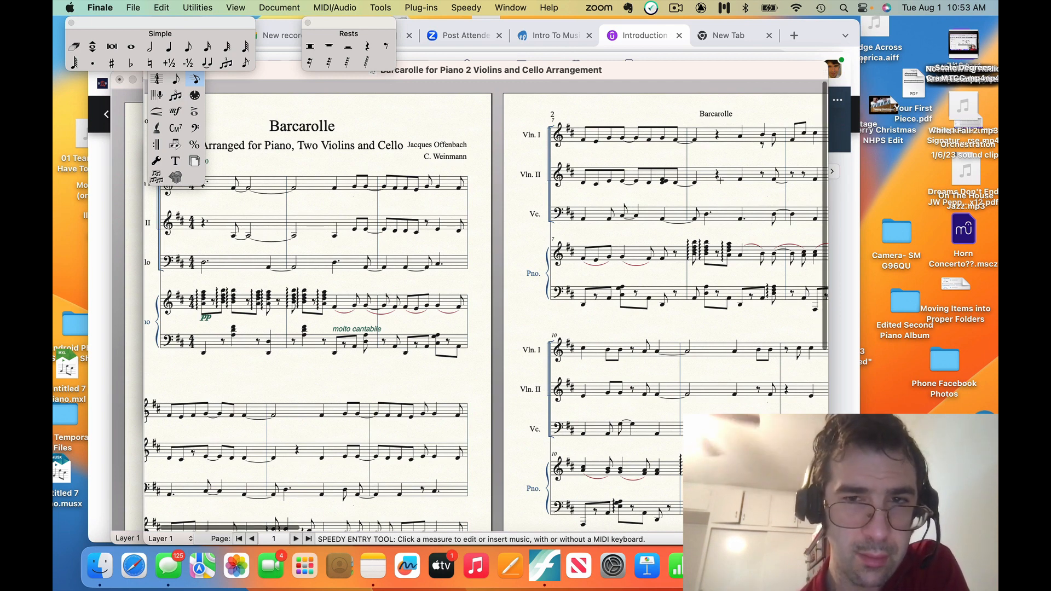
pyautogui.hscroll(10, 672, 241)
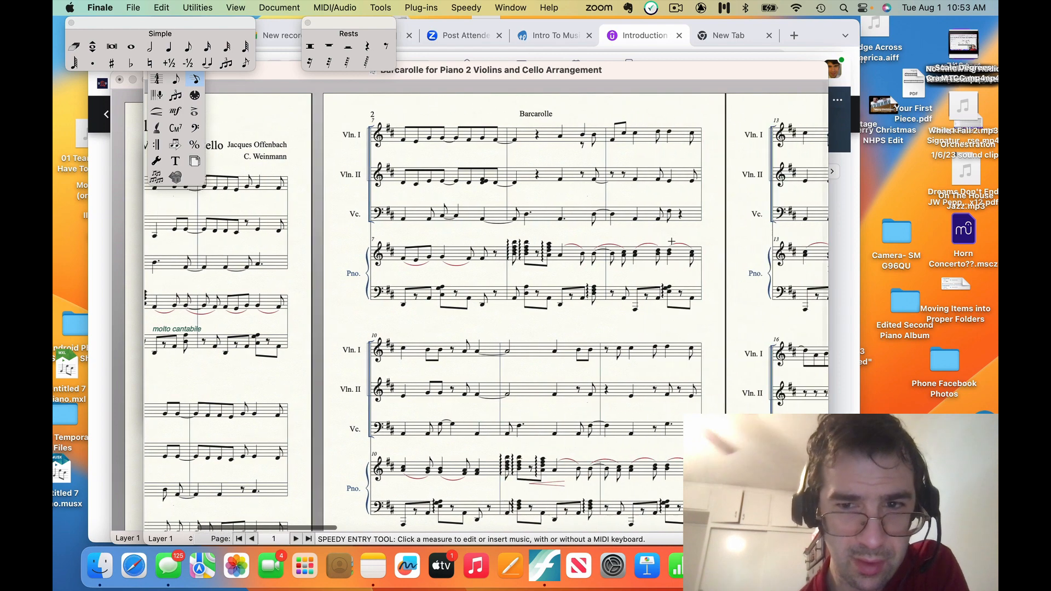
pyautogui.hscroll(15, 671, 241)
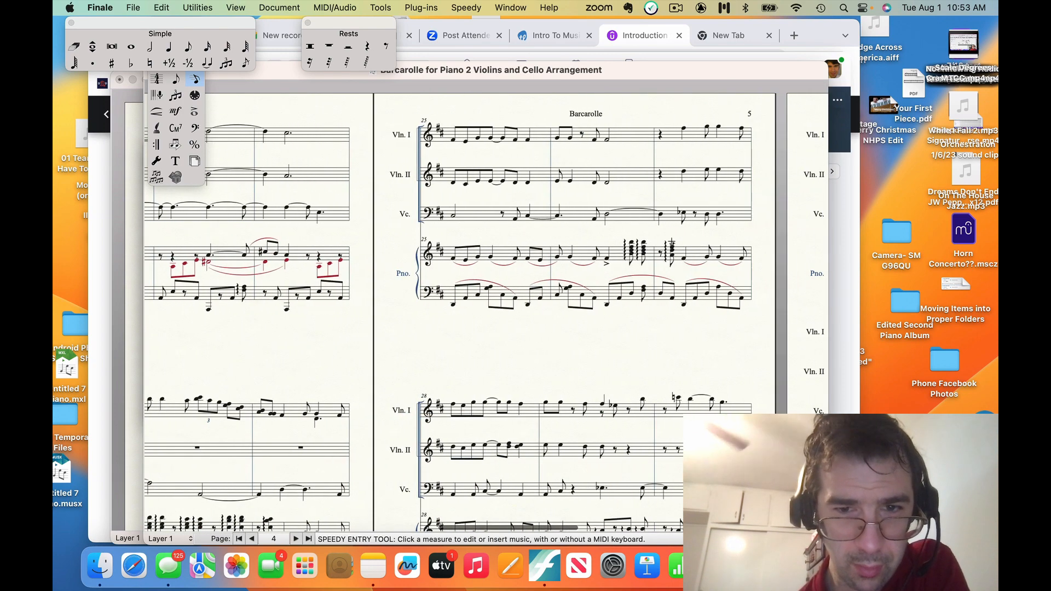
pyautogui.hscroll(1, 671, 242)
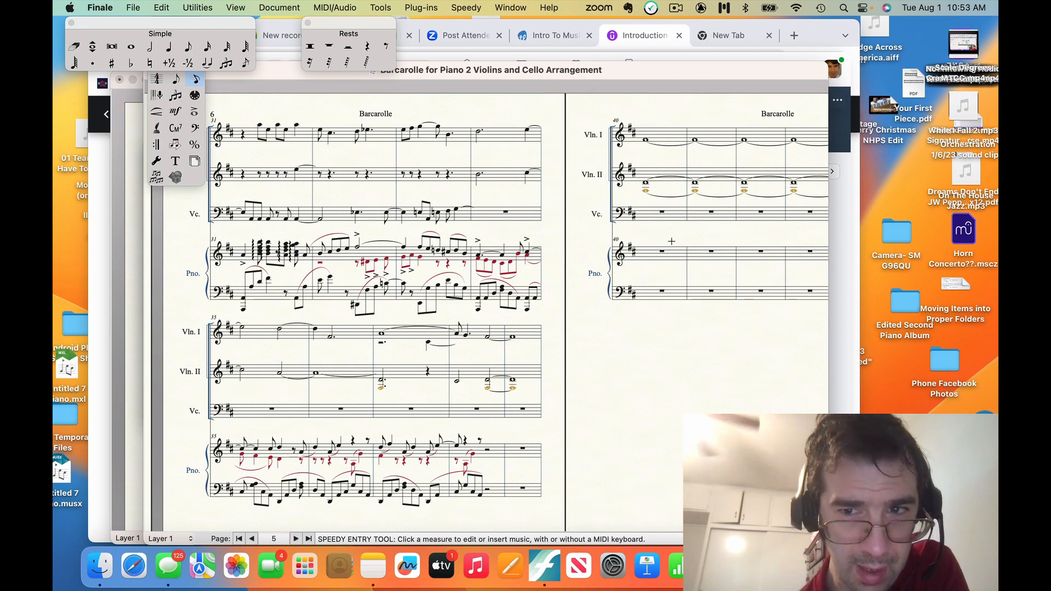
pyautogui.hscroll(12, 671, 242)
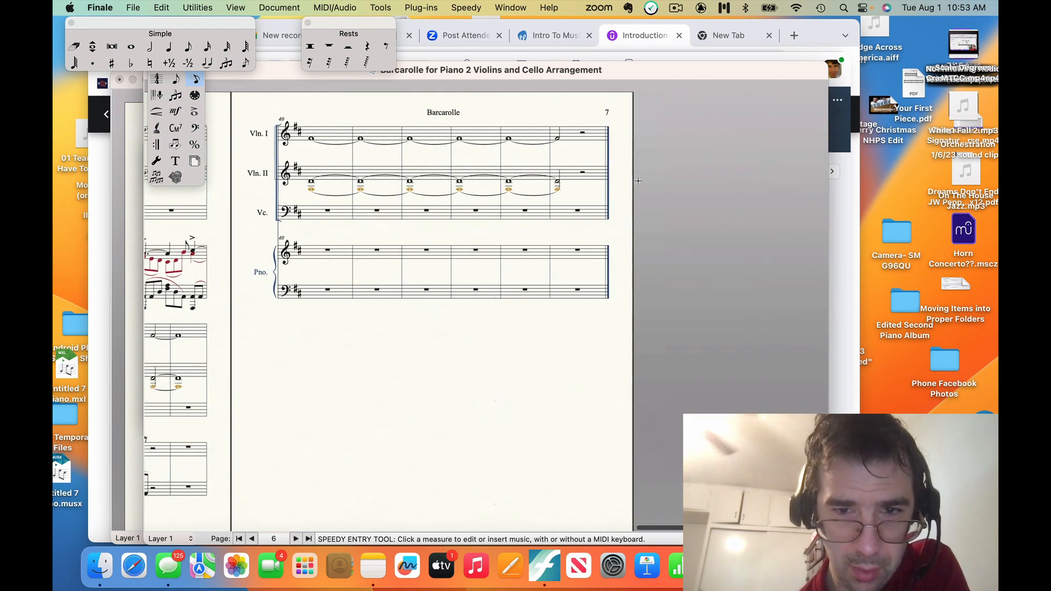
pyautogui.hscroll(-15, 637, 181)
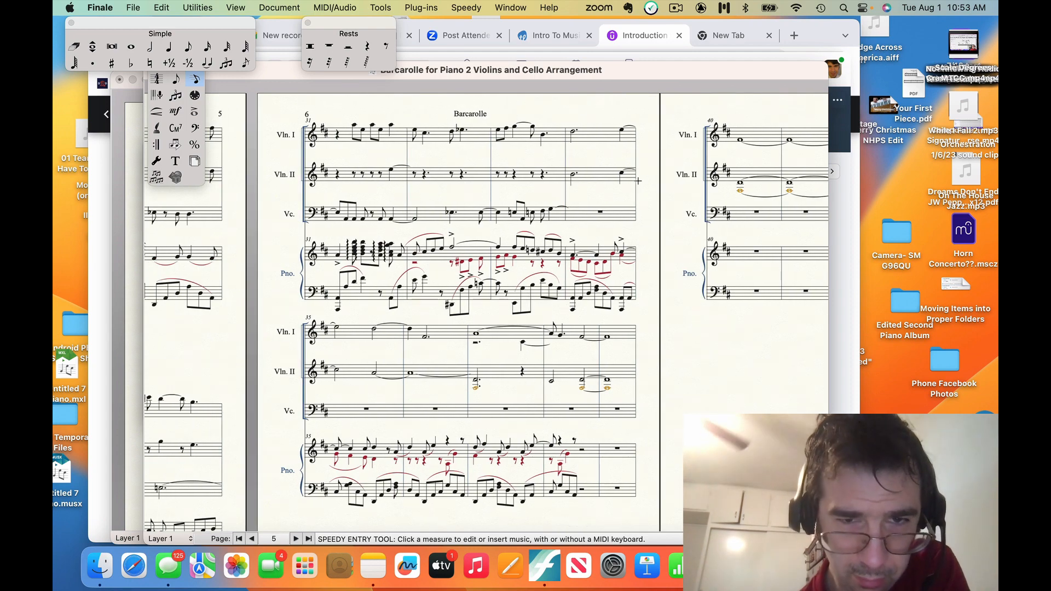
pyautogui.hscroll(10, 608, 115)
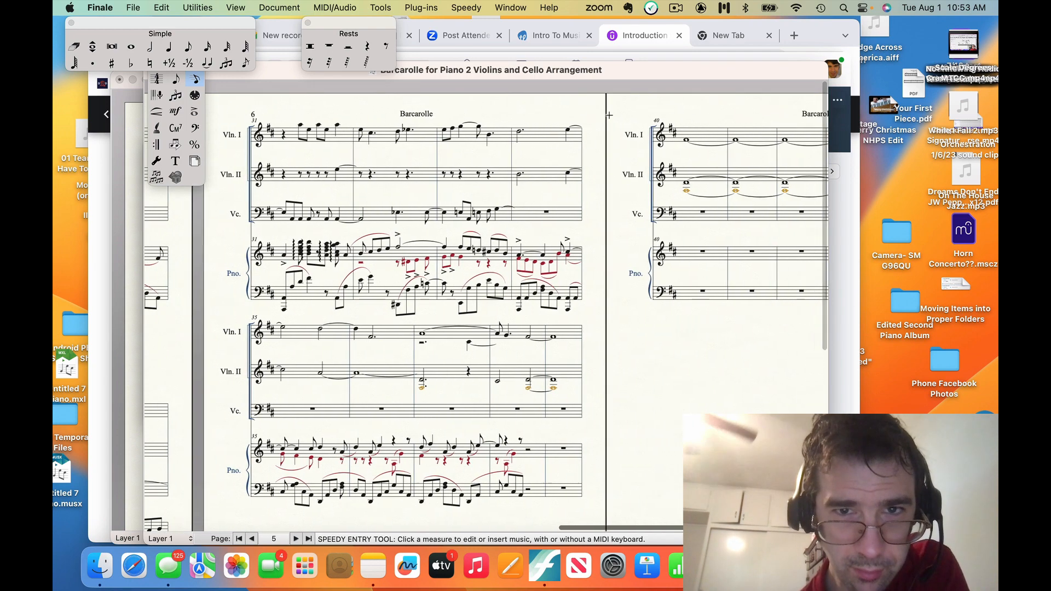
pyautogui.hscroll(1, 608, 115)
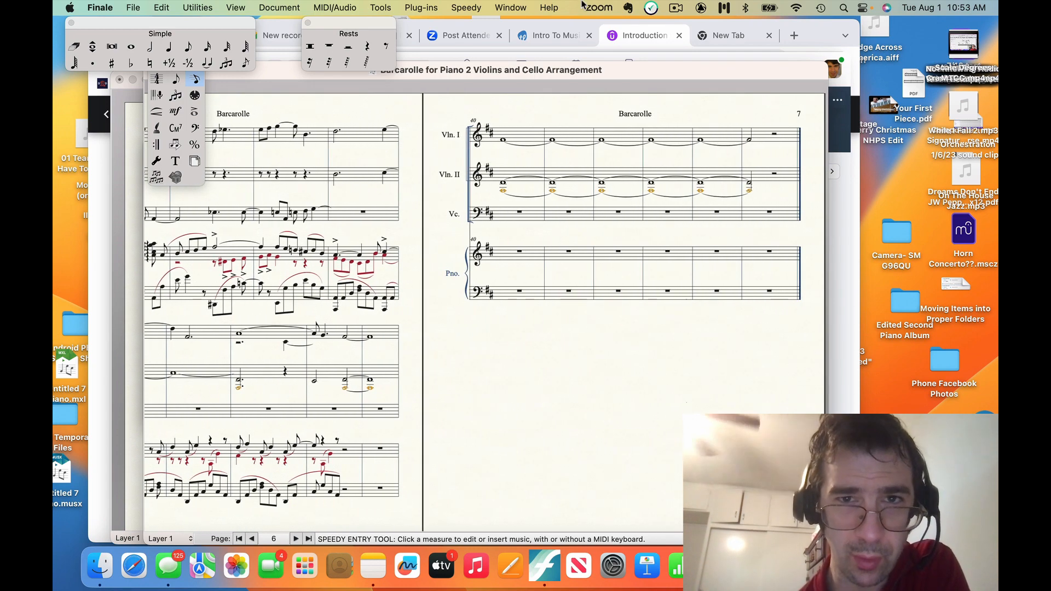
pyautogui.click(523, 8)
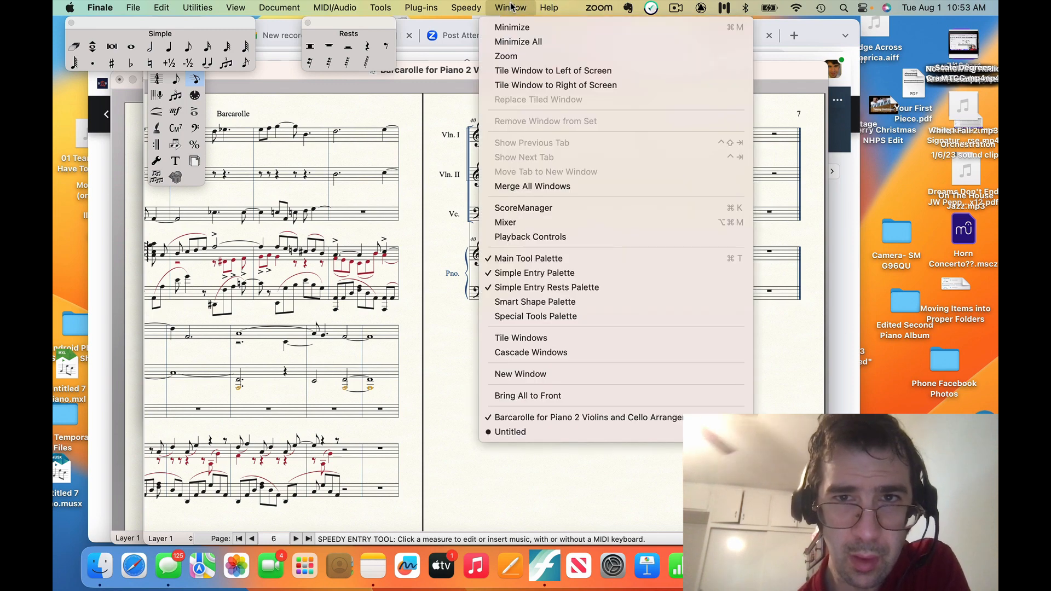
pyautogui.moveTo(459, 8)
pyautogui.moveTo(418, 6)
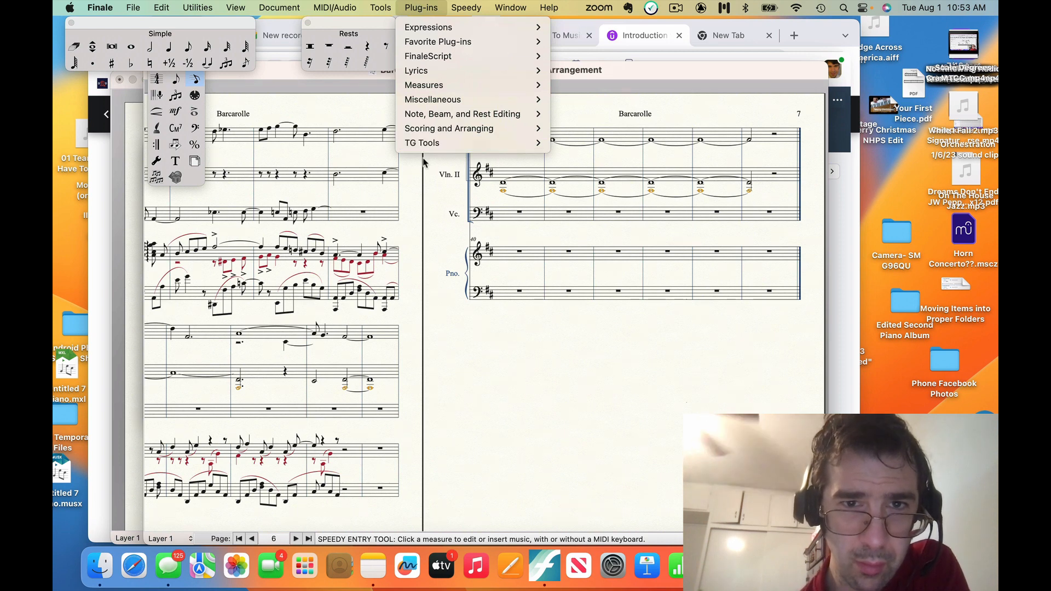
pyautogui.moveTo(434, 143)
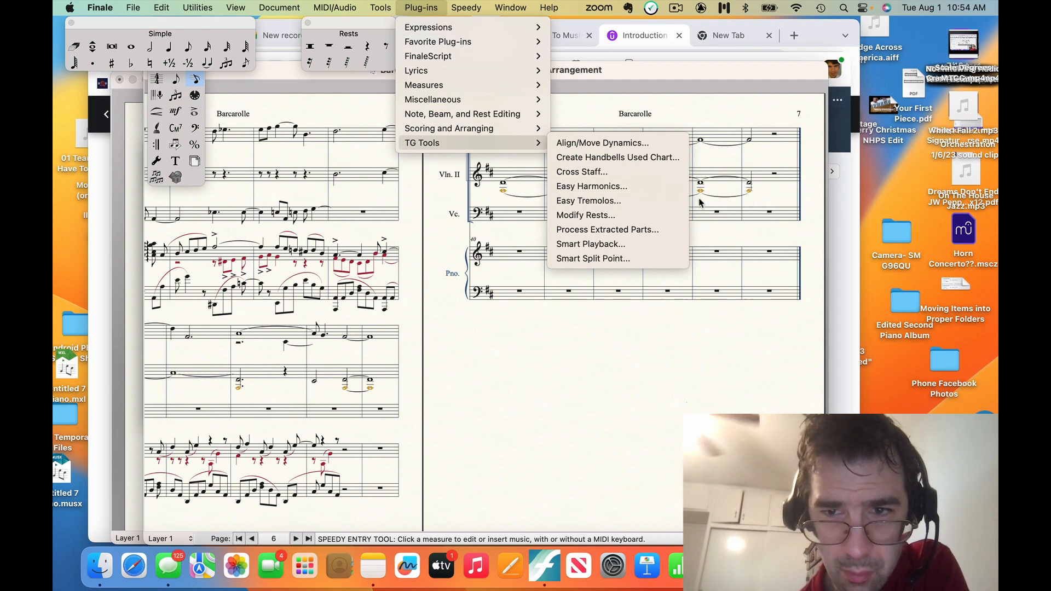
pyautogui.click(678, 202)
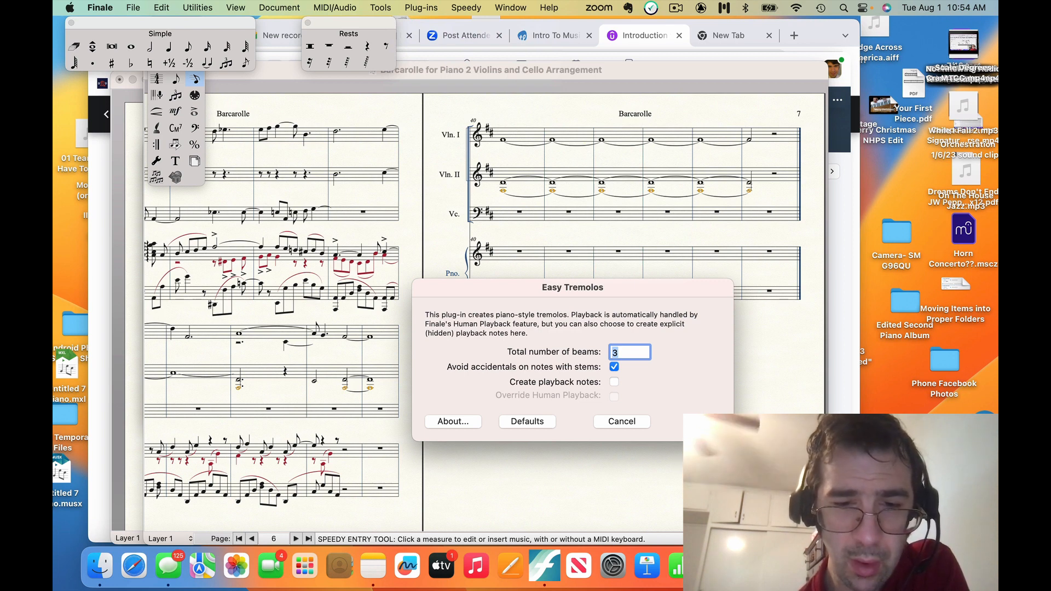
pyautogui.press('Return')
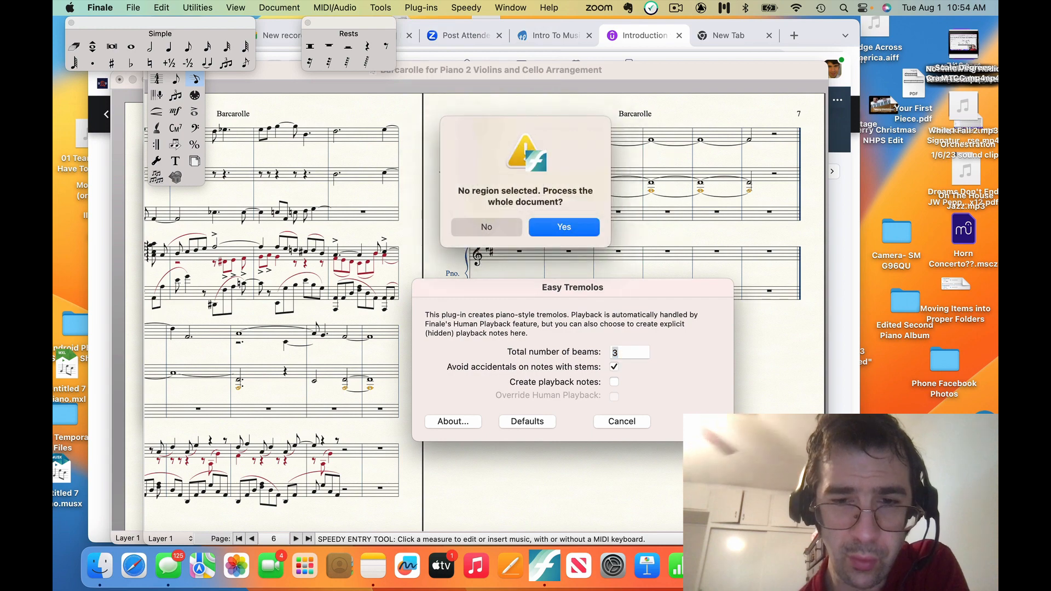
pyautogui.click(503, 224)
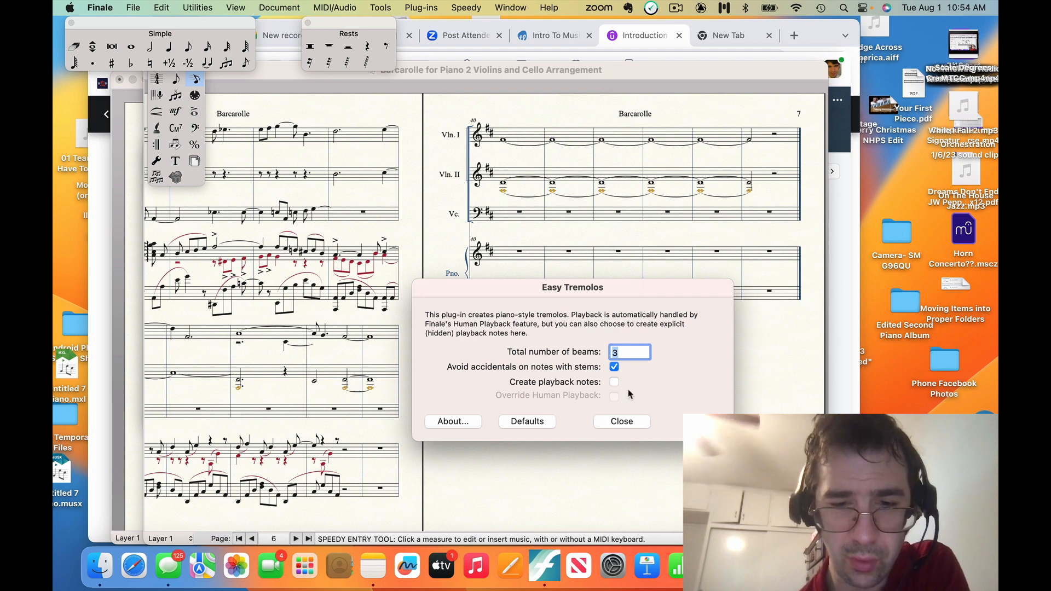
pyautogui.click(621, 422)
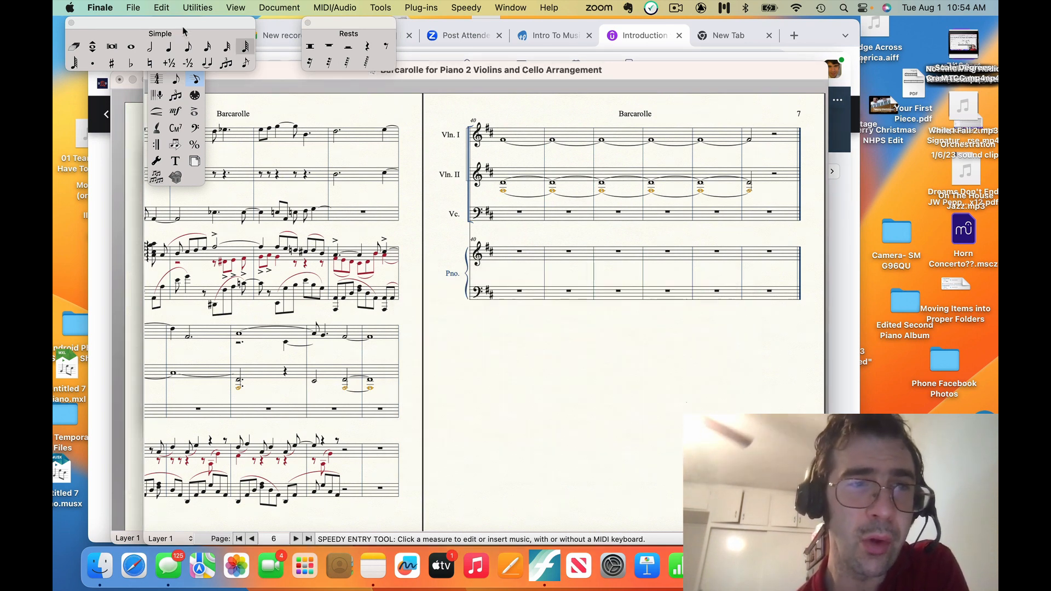
# Enter two half notes in each of the first four measures of the piano's treble staff on page 7
pyautogui.click(150, 47)
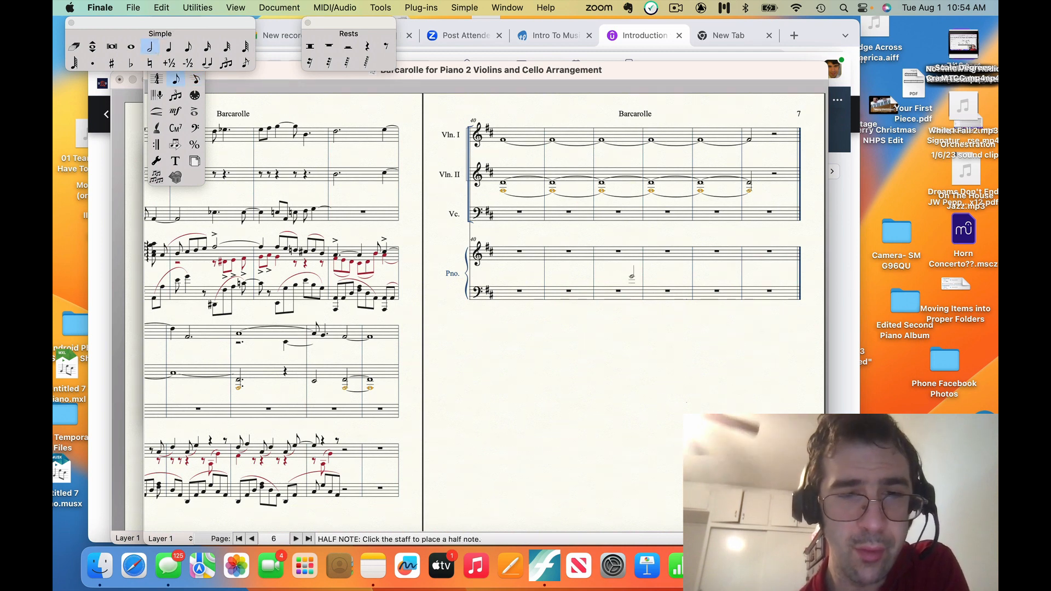
pyautogui.click(514, 252)
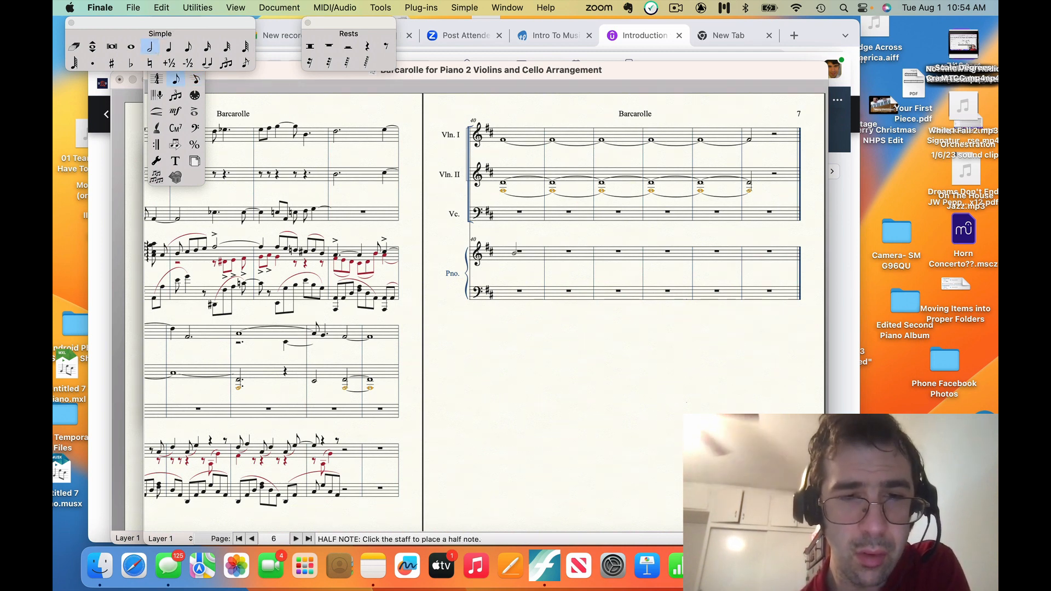
pyautogui.click(514, 251)
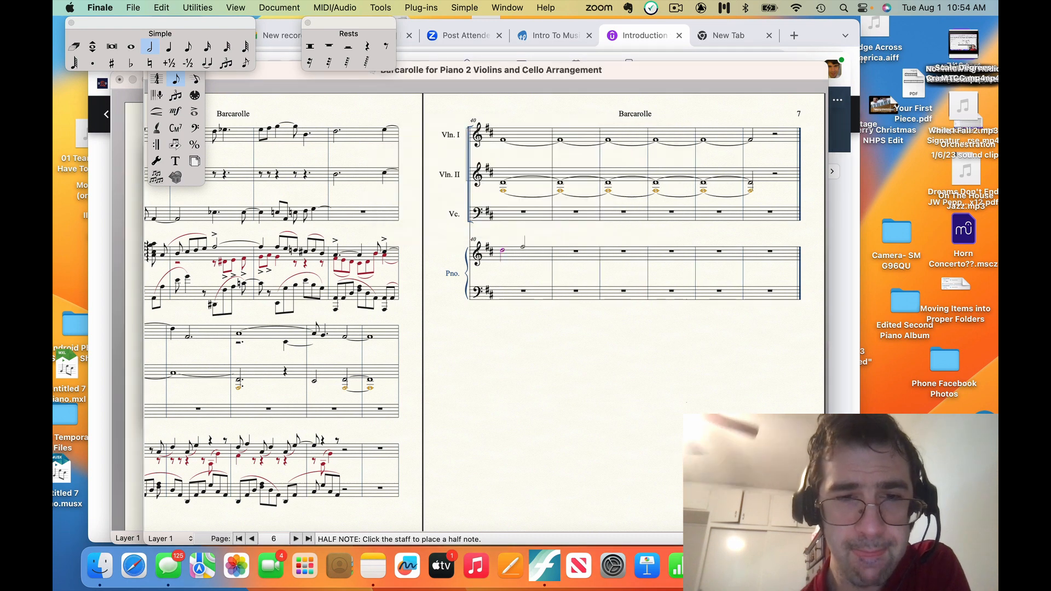
pyautogui.click(522, 247)
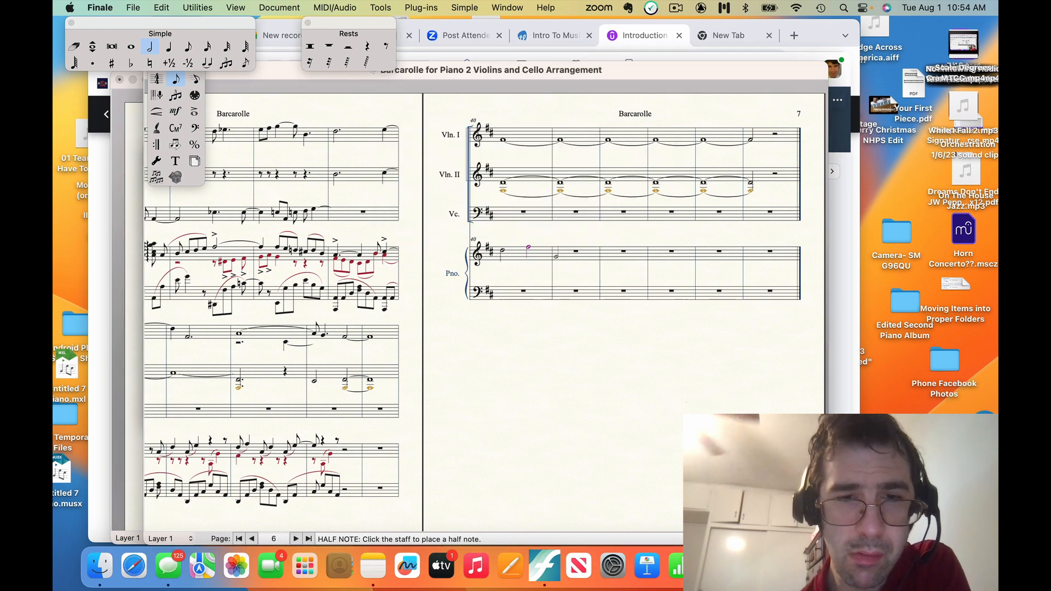
pyautogui.click(563, 249)
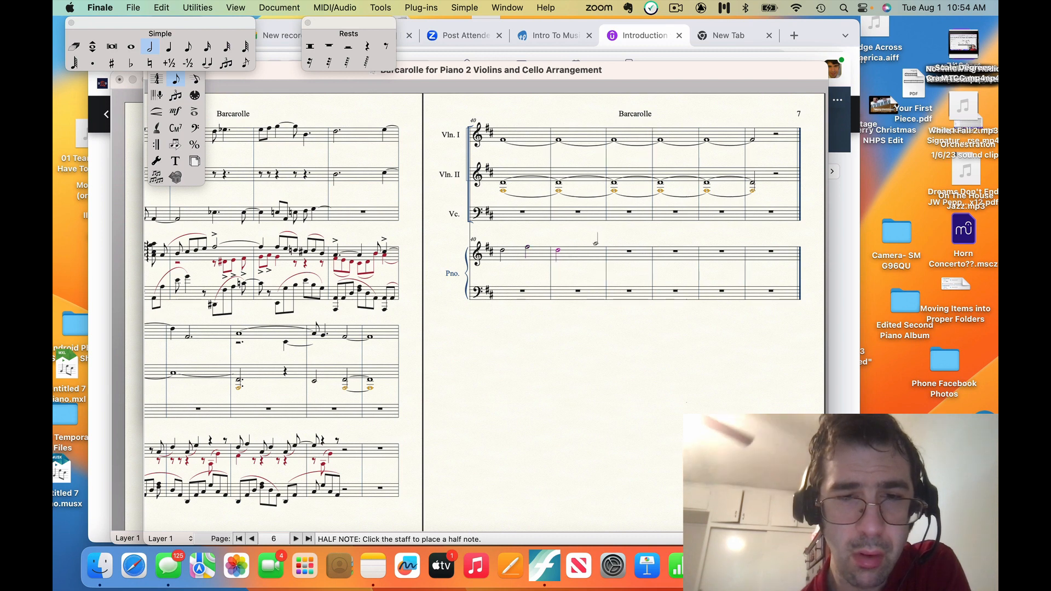
pyautogui.click(595, 241)
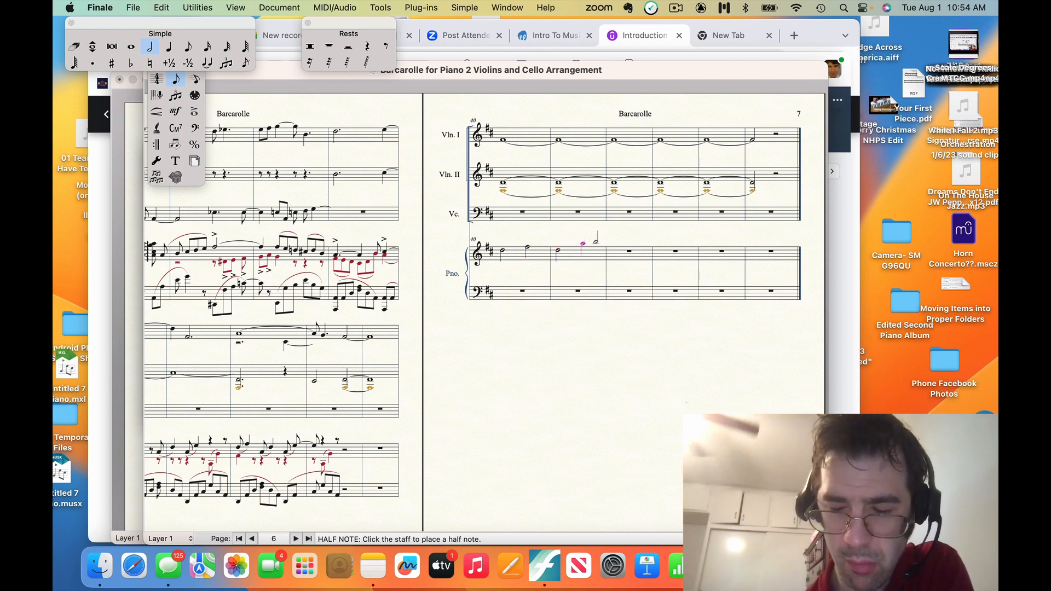
pyautogui.click(624, 249)
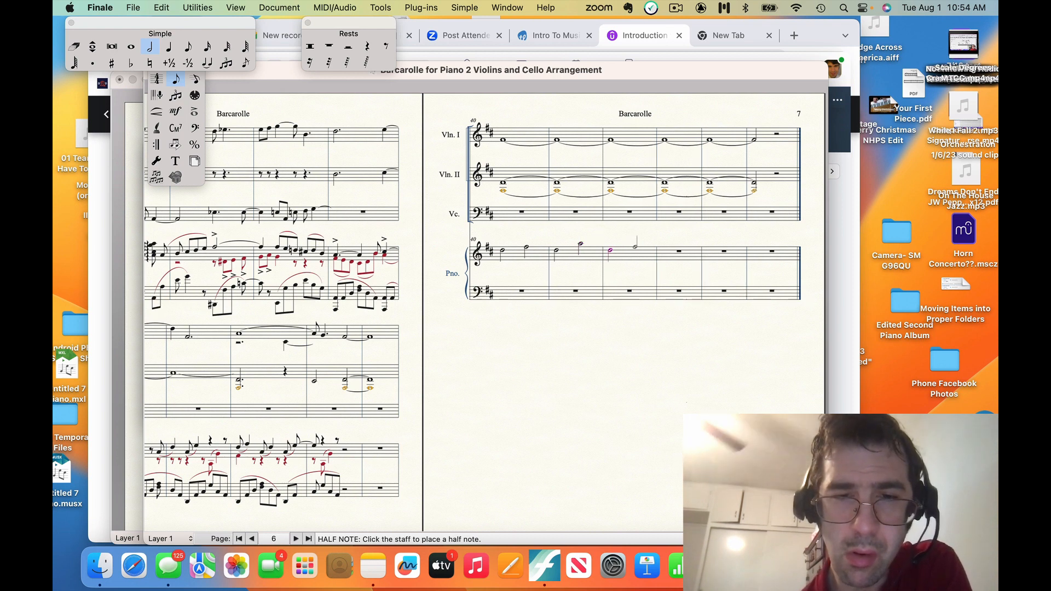
pyautogui.click(634, 247)
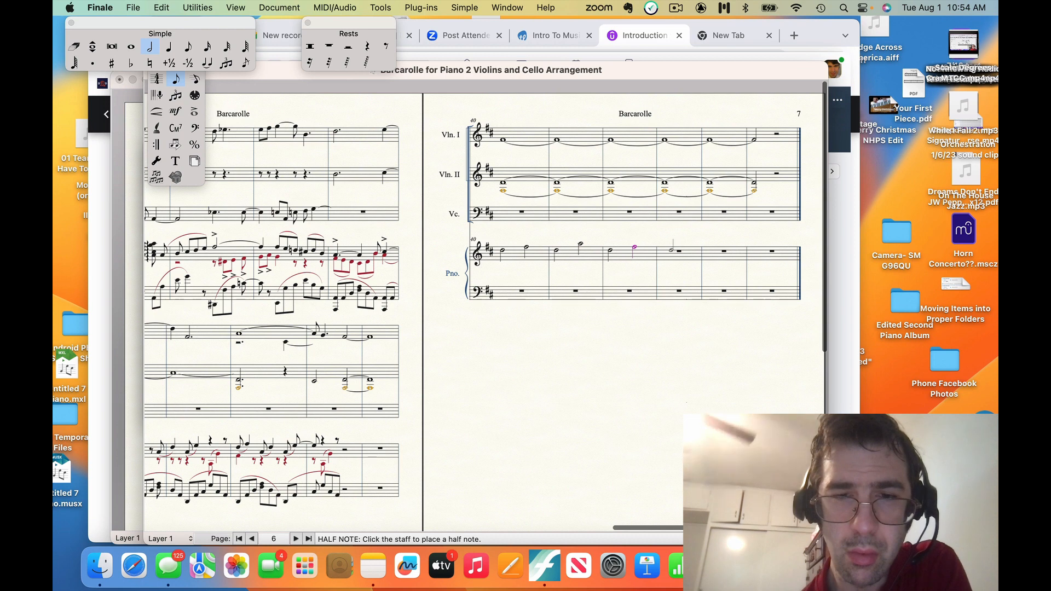
pyautogui.click(666, 252)
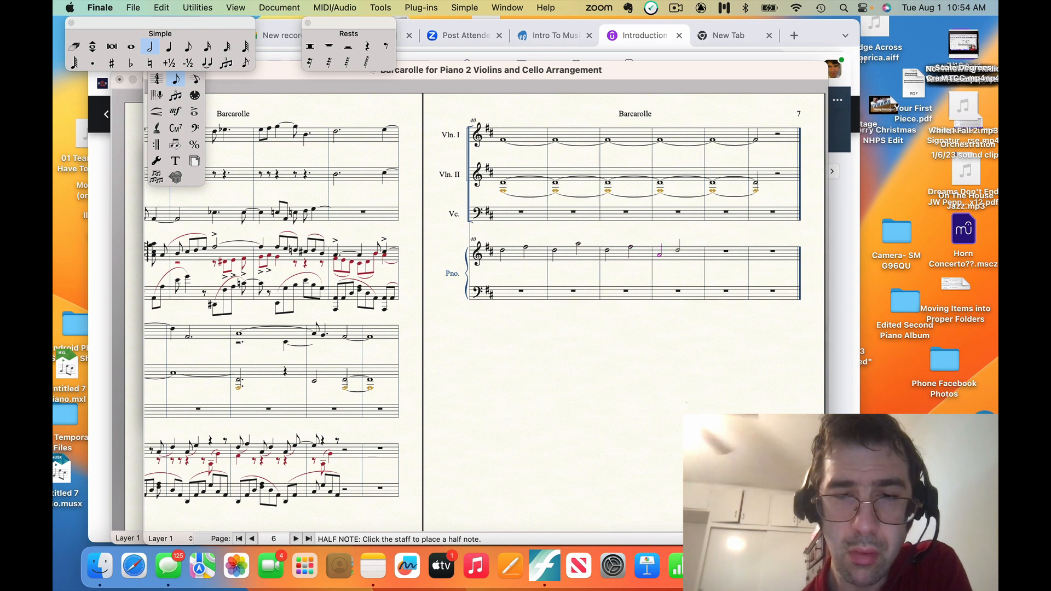
pyautogui.click(682, 251)
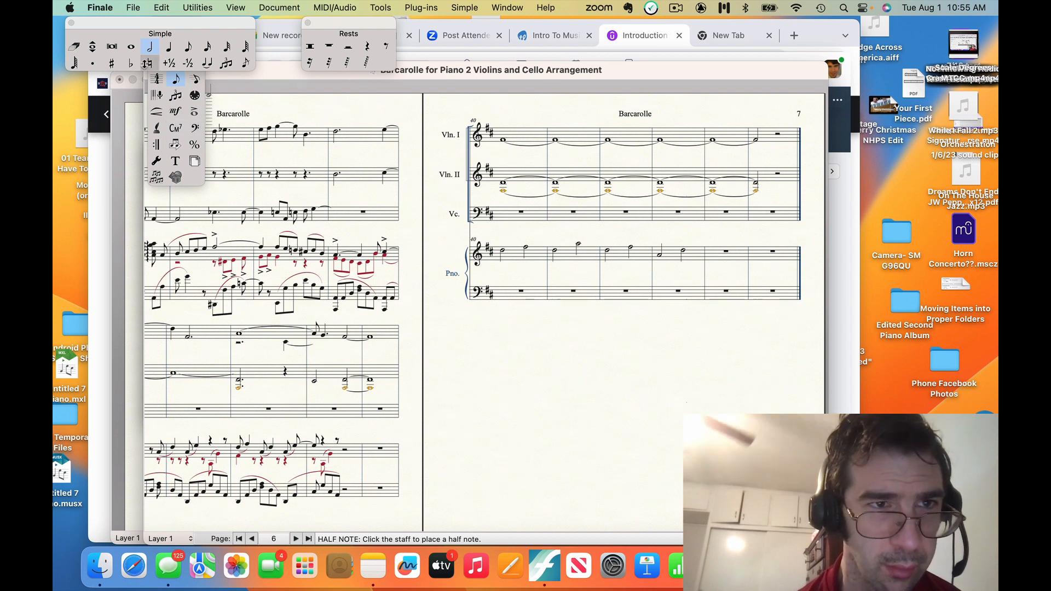
# Close the Simple Entry palette and apply Easy Tremolos with 2 beams and playback notes to the four piano treble measures containing half notes
pyautogui.click(71, 24)
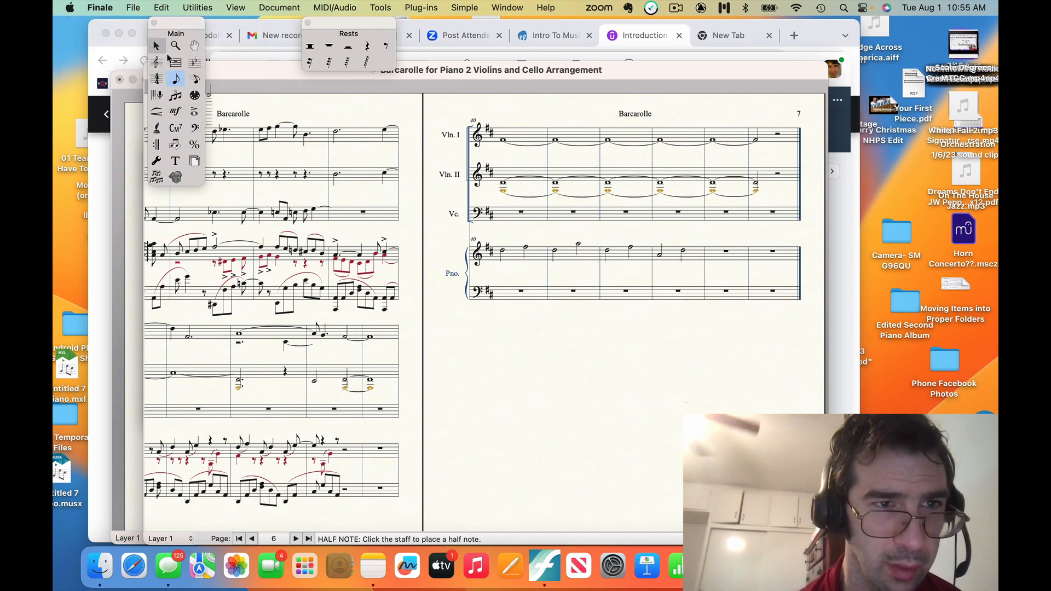
pyautogui.click(158, 47)
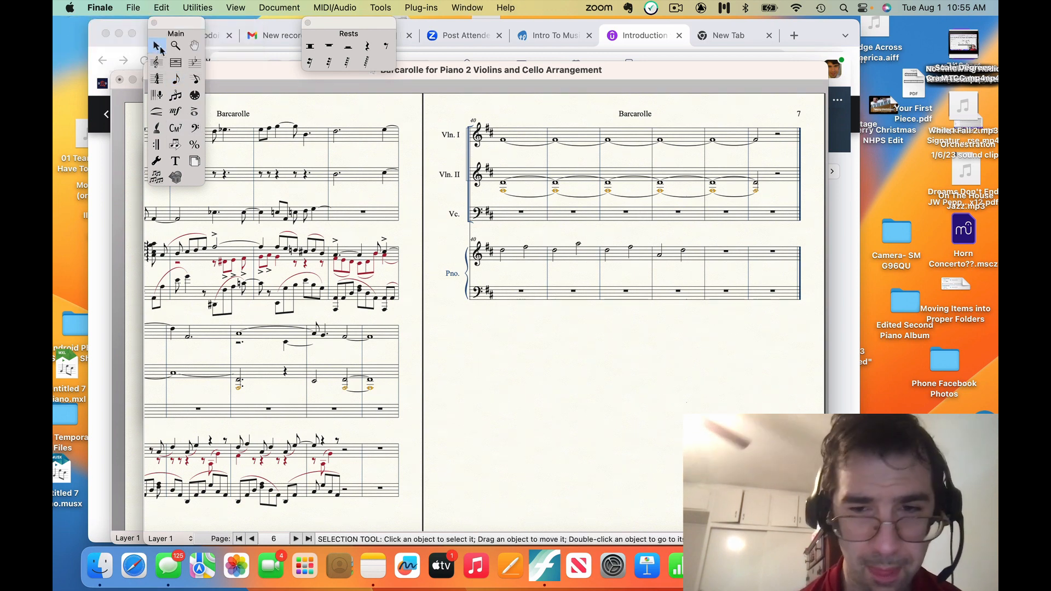
pyautogui.click(521, 259)
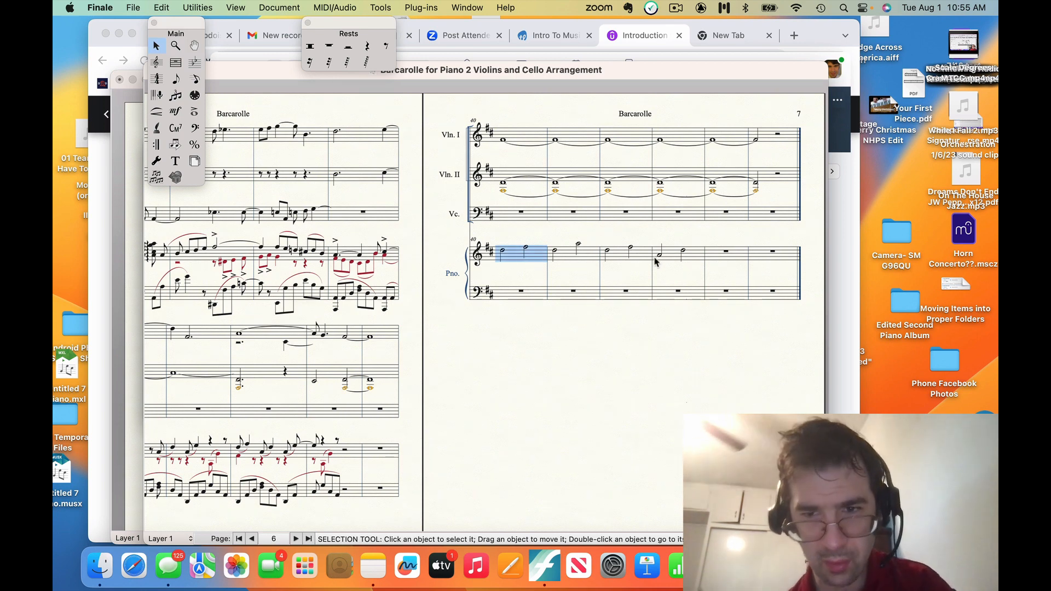
pyautogui.keyDown('shift'); pyautogui.click(697, 259); pyautogui.keyUp('shift')
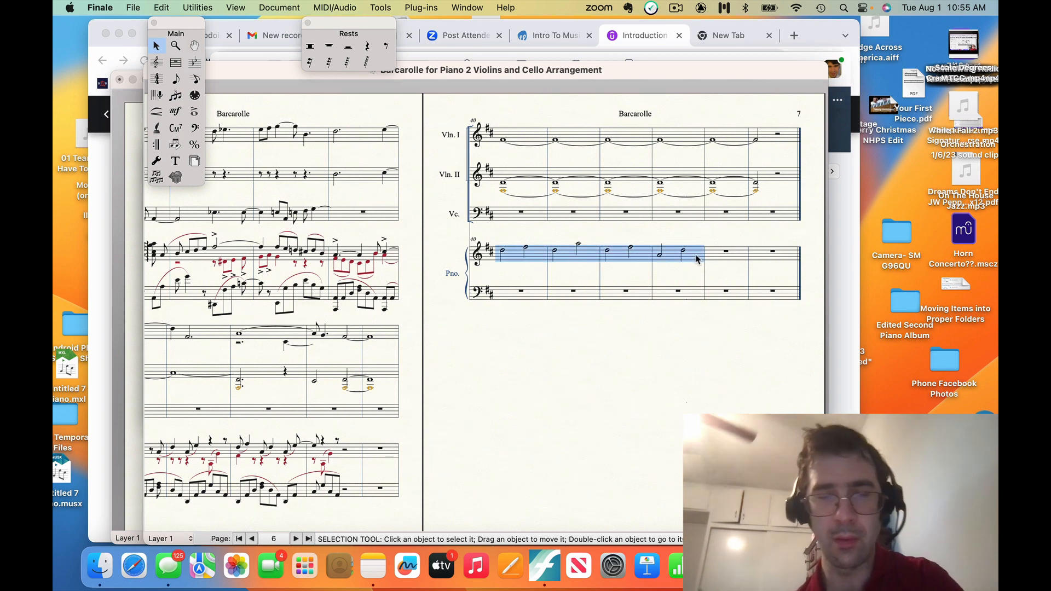
pyautogui.click(426, 8)
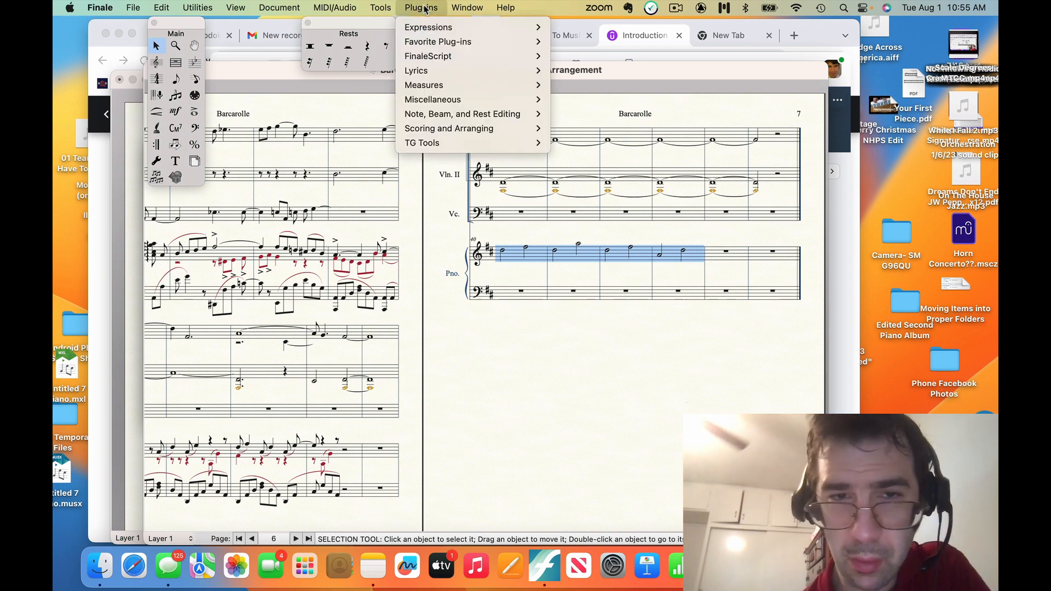
pyautogui.moveTo(414, 143)
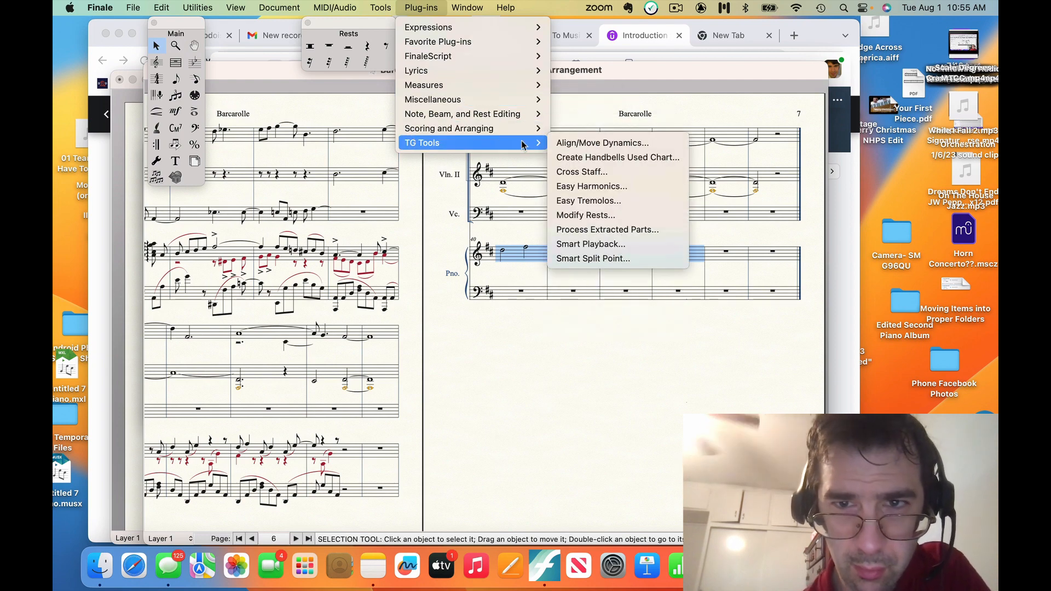
pyautogui.click(551, 201)
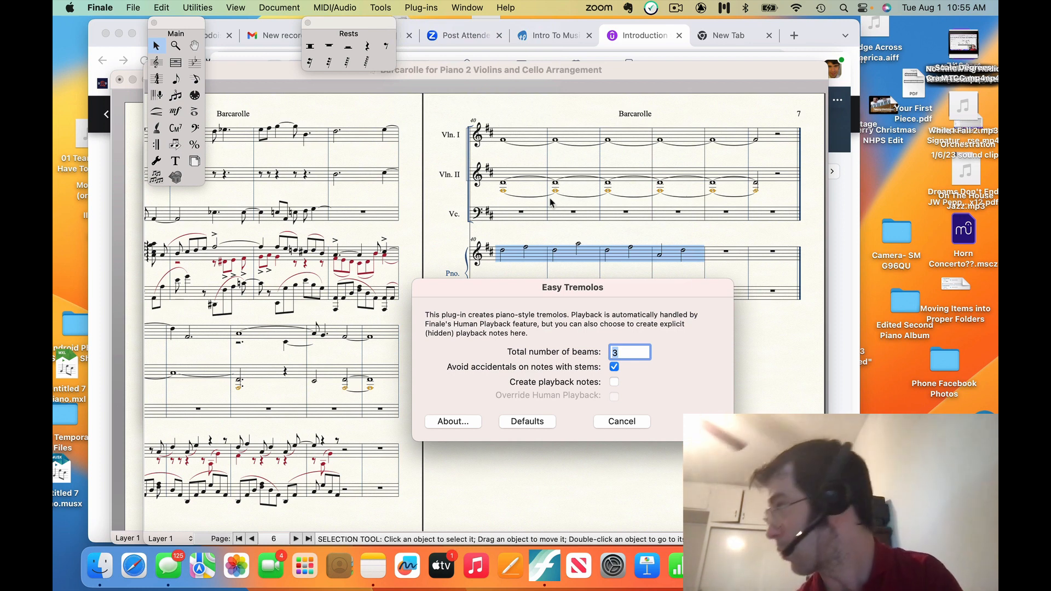
pyautogui.write('2')
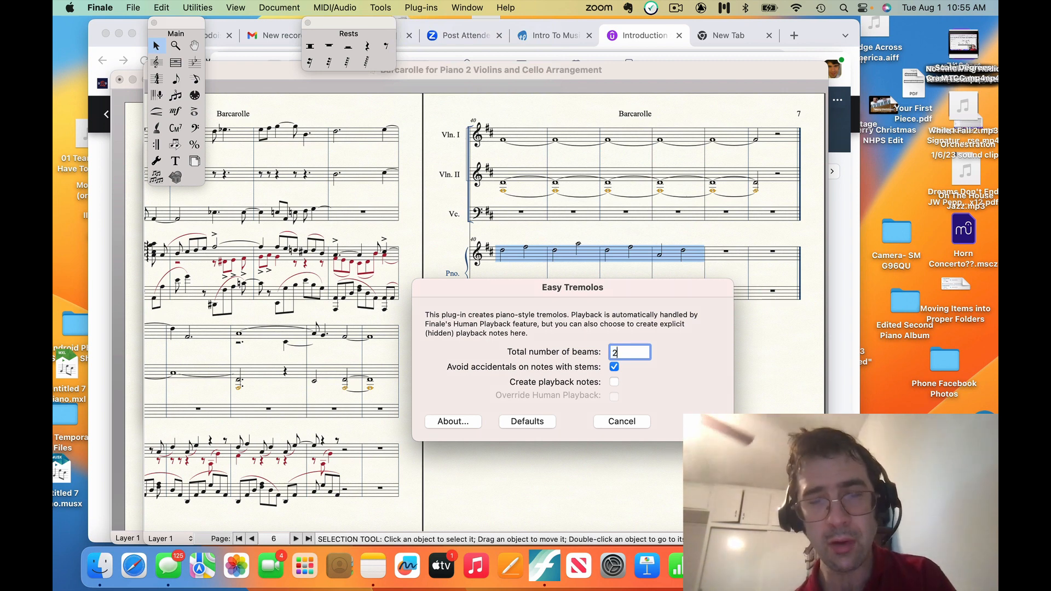
pyautogui.click(614, 381)
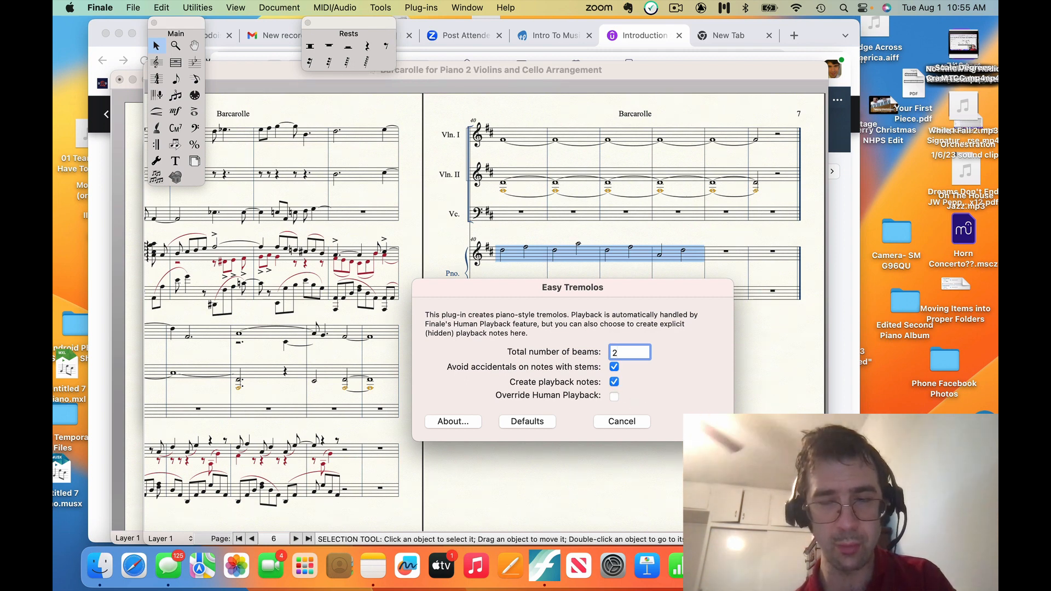
pyautogui.press('Return')
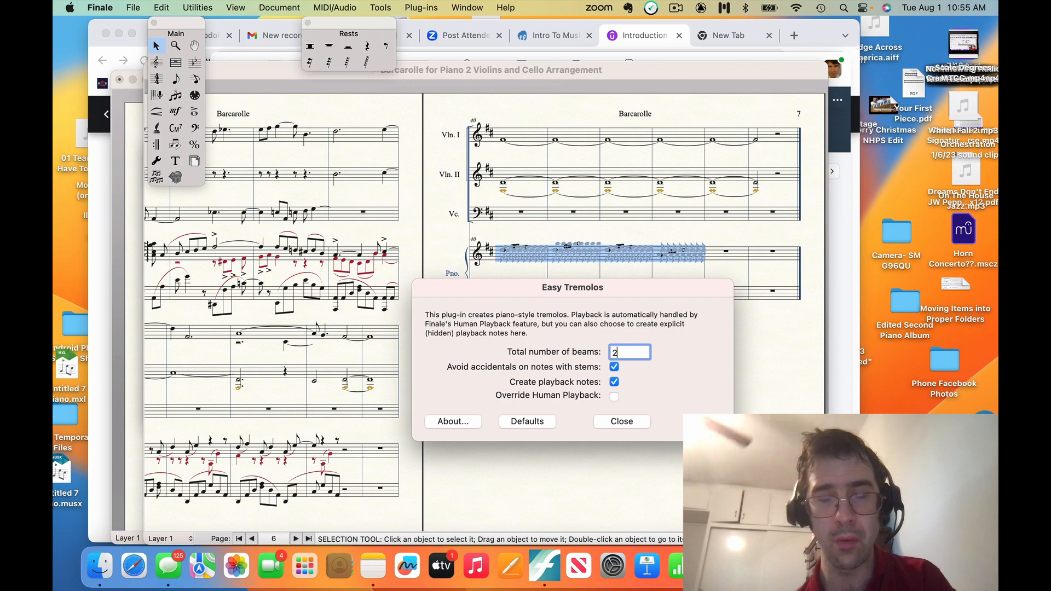
# Try reapplying Easy Tremolos with 2 beams to the four piano measures, first overwriting layer 4, and once more using layer 3 for playback notes
pyautogui.click(693, 421)
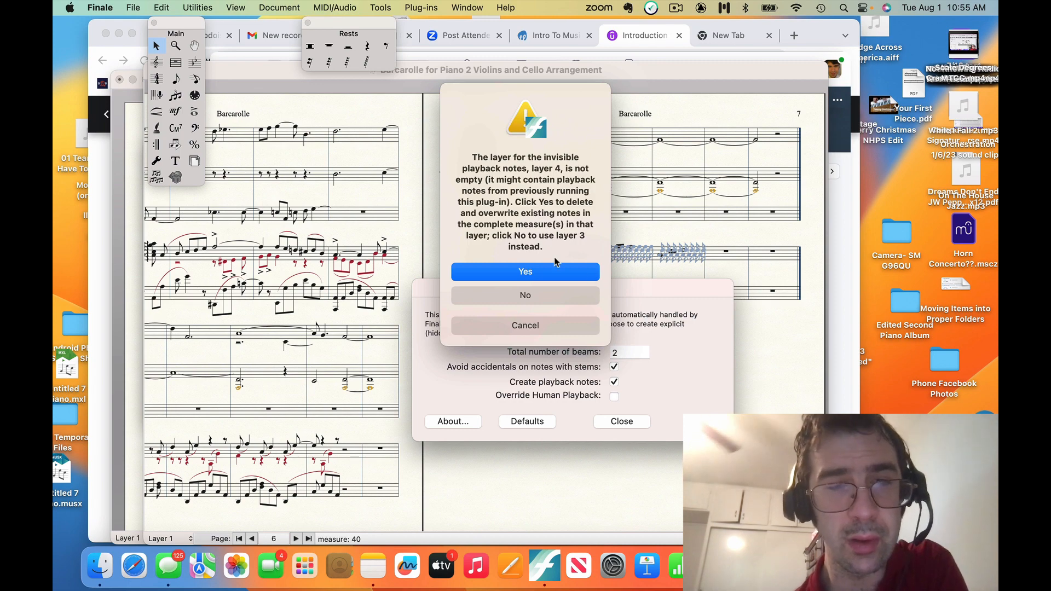
pyautogui.click(538, 274)
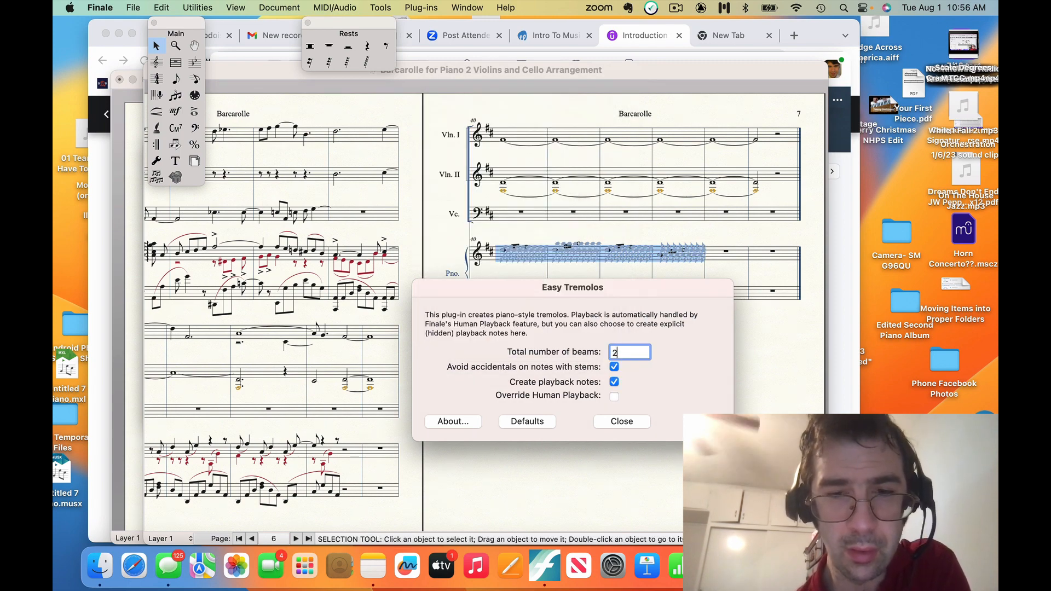
pyautogui.click(691, 422)
pyautogui.click(566, 298)
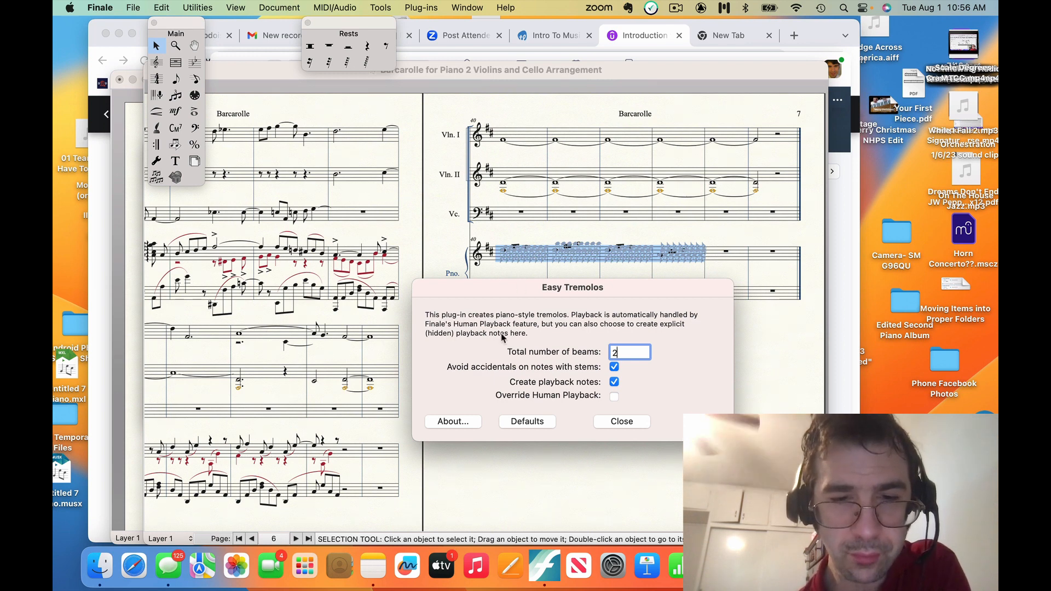
# Turn off playback note creation in Easy Tremolos, and undo the tremolos in the four piano treble measures
pyautogui.click(614, 381)
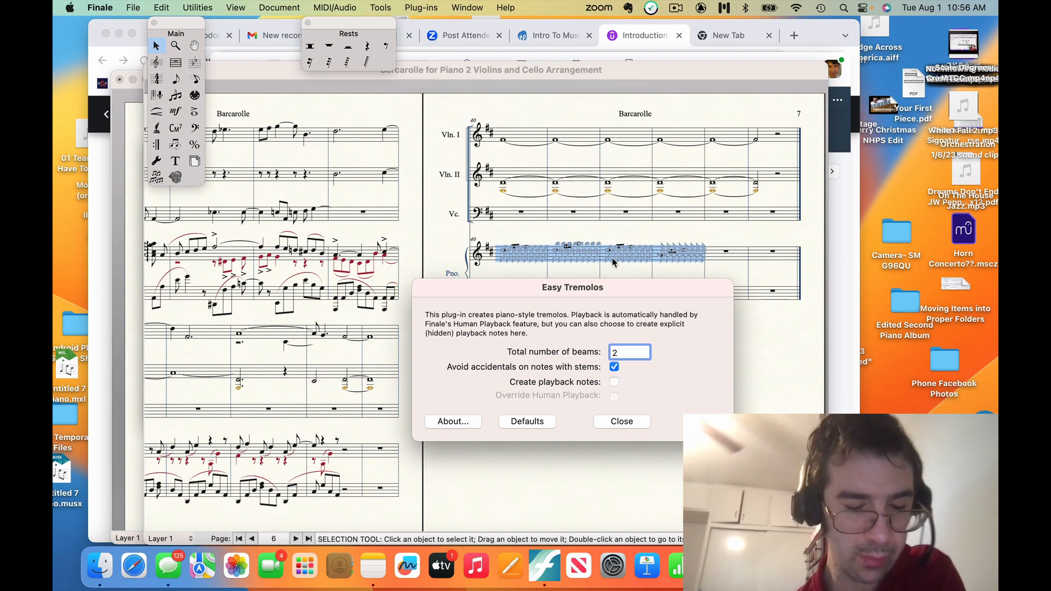
pyautogui.click(611, 420)
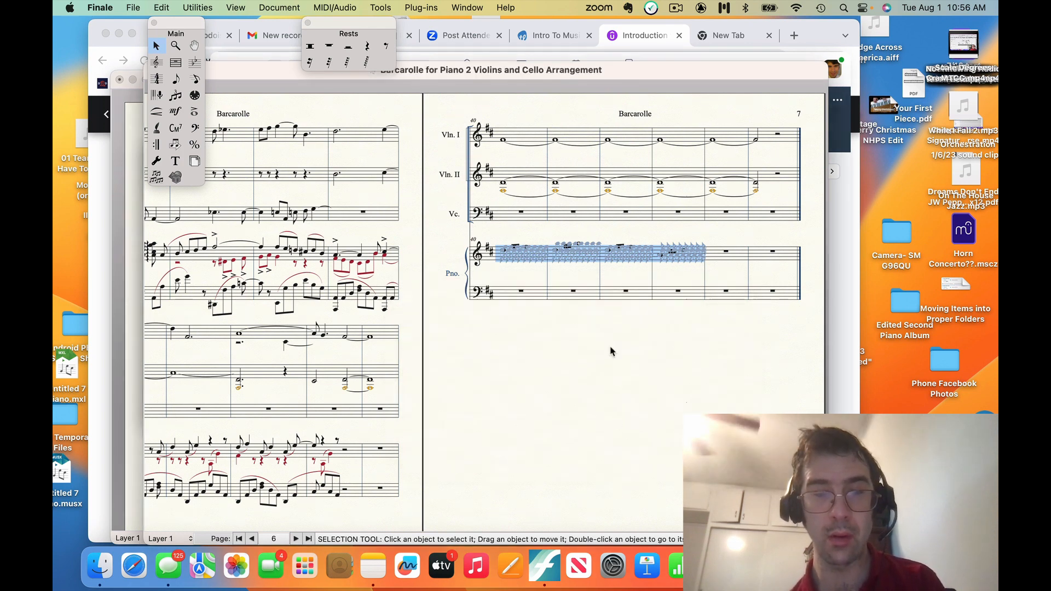
pyautogui.press('super+z')
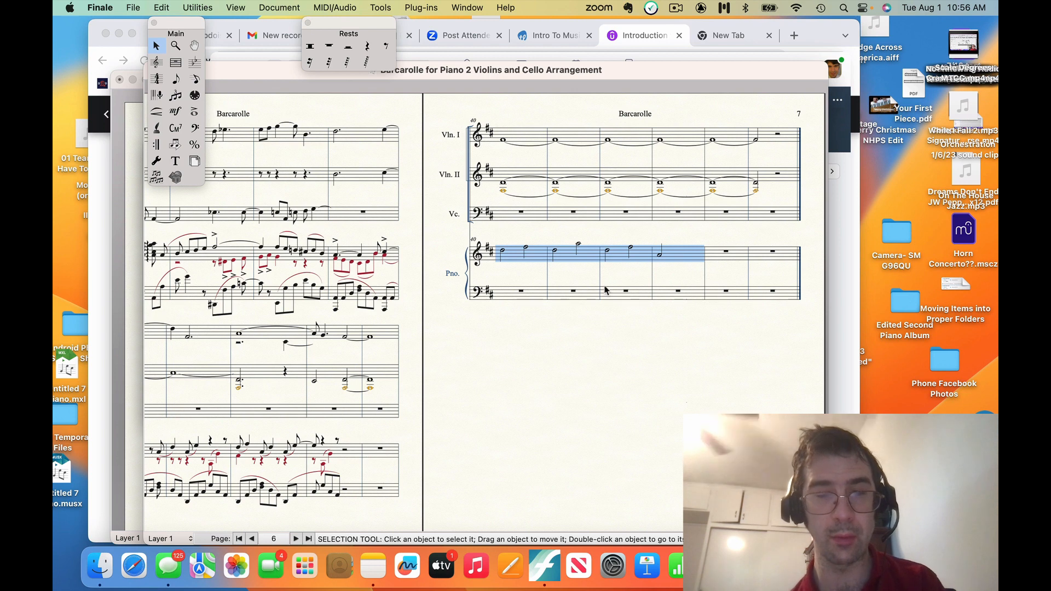
pyautogui.click(592, 231)
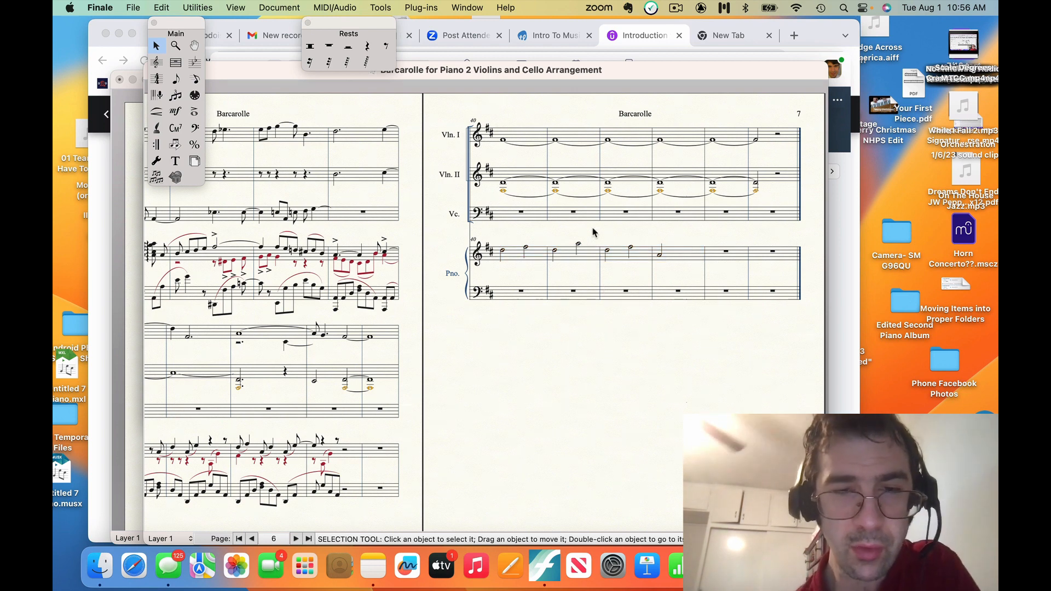
# Apply Easy Tremolos with 3 beams and no playback notes to the first piano treble measure on page 7
pyautogui.click(529, 263)
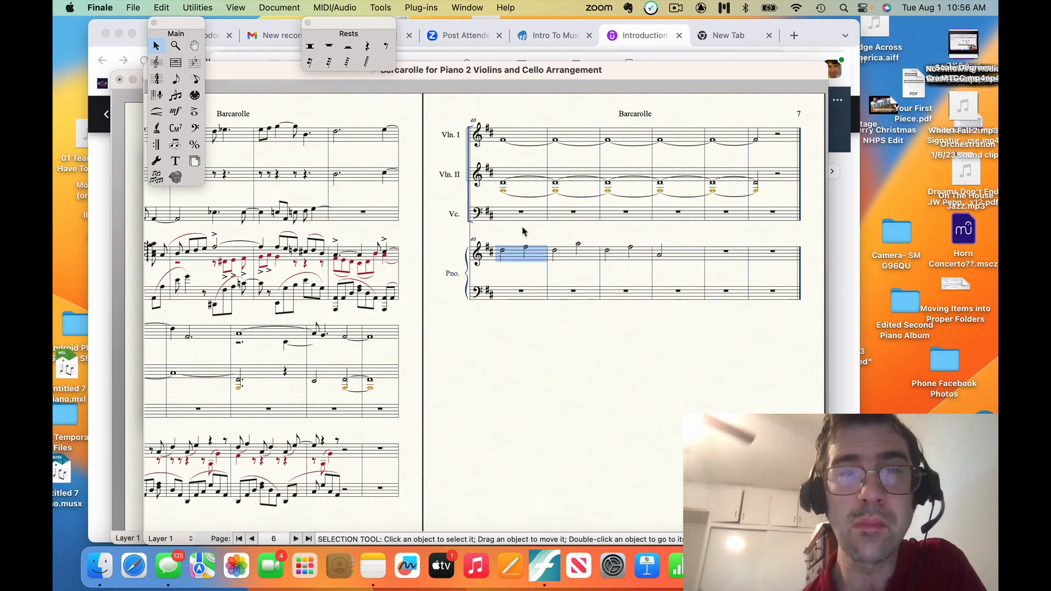
pyautogui.click(427, 8)
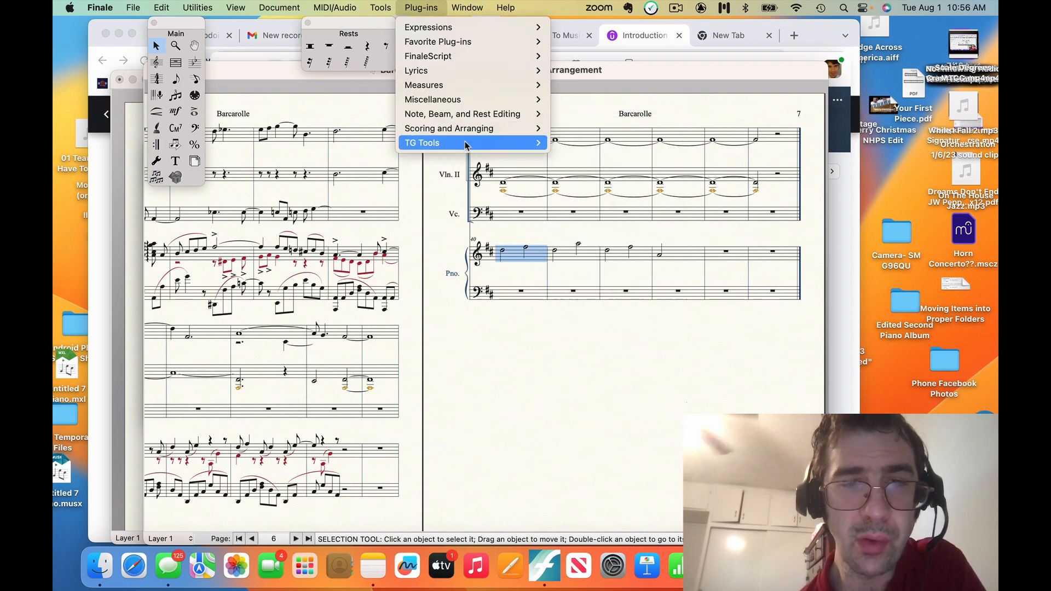
pyautogui.moveTo(468, 145)
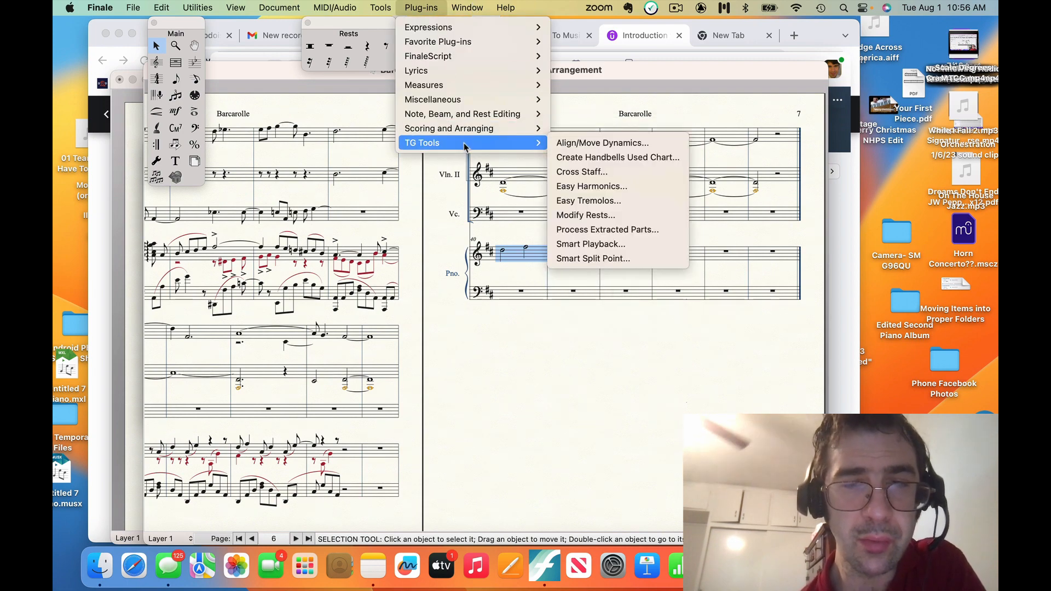
pyautogui.click(616, 201)
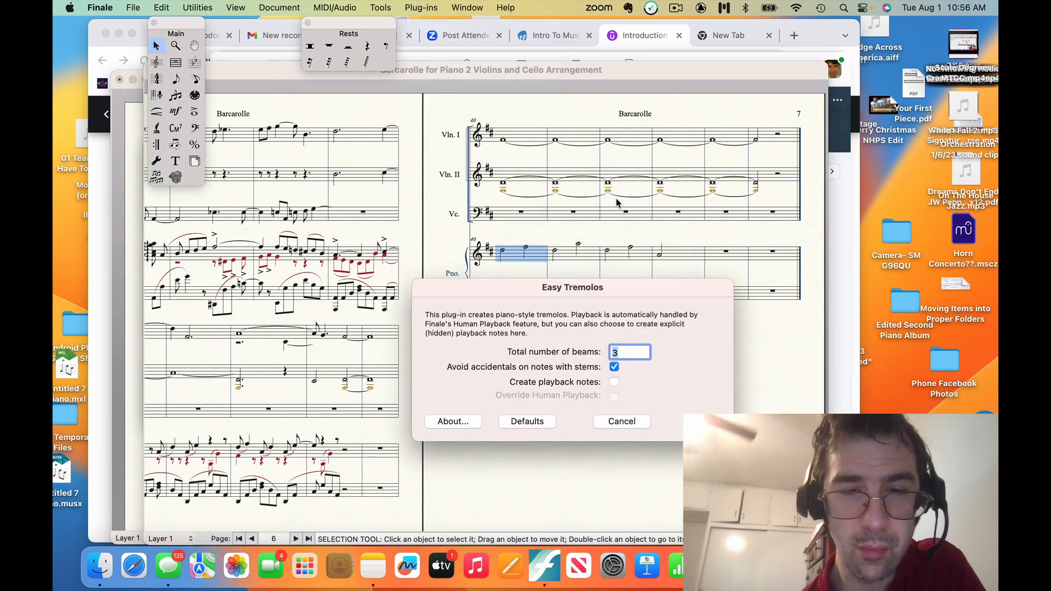
pyautogui.press('Return')
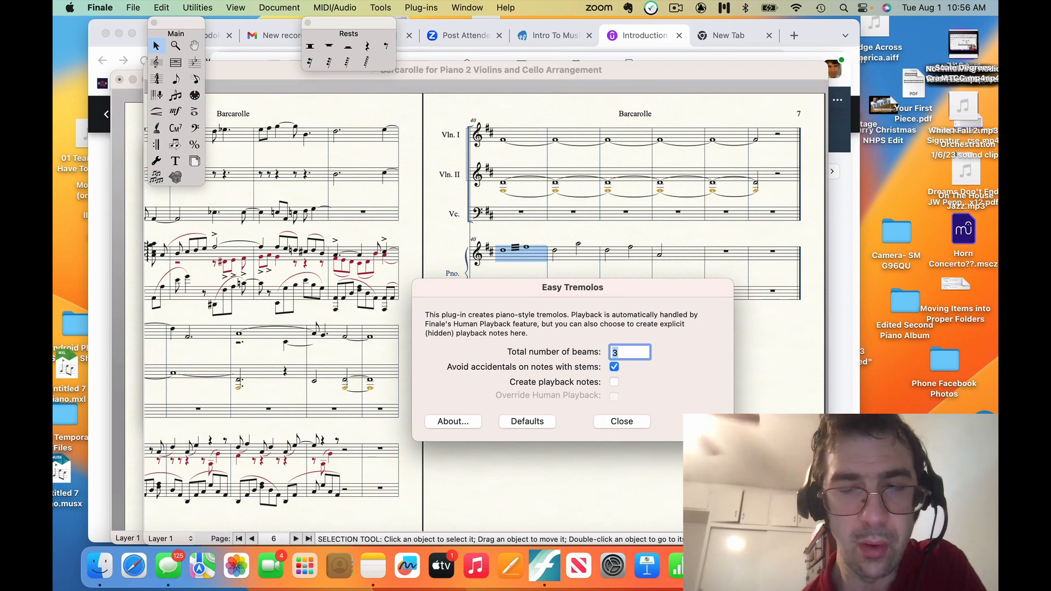
pyautogui.click(634, 421)
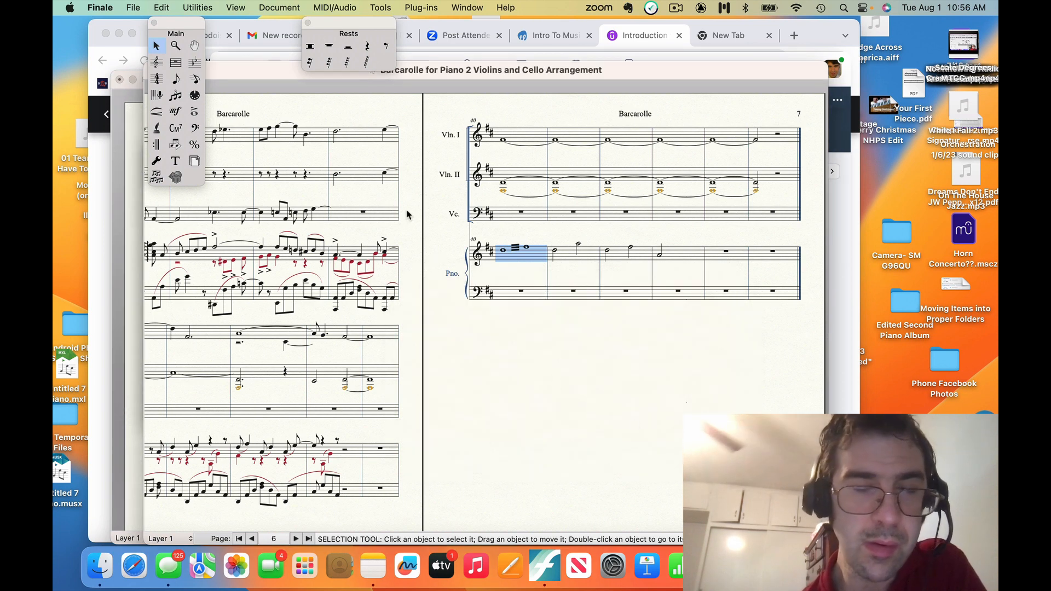
# Open the fifth piano treble measure on page 7 for note input with the Speedy Entry tool
pyautogui.click(196, 80)
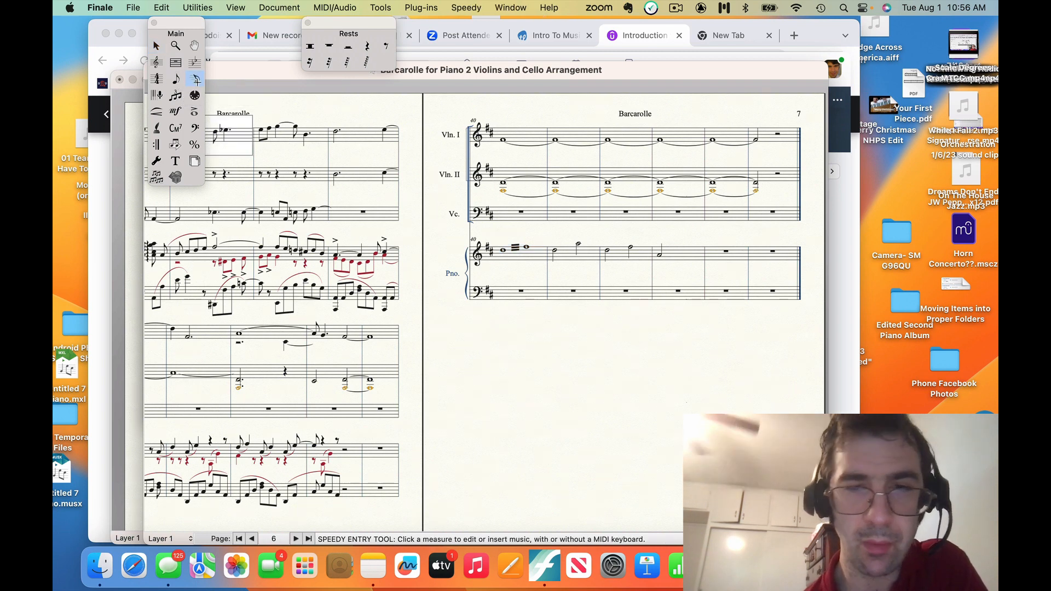
pyautogui.click(719, 254)
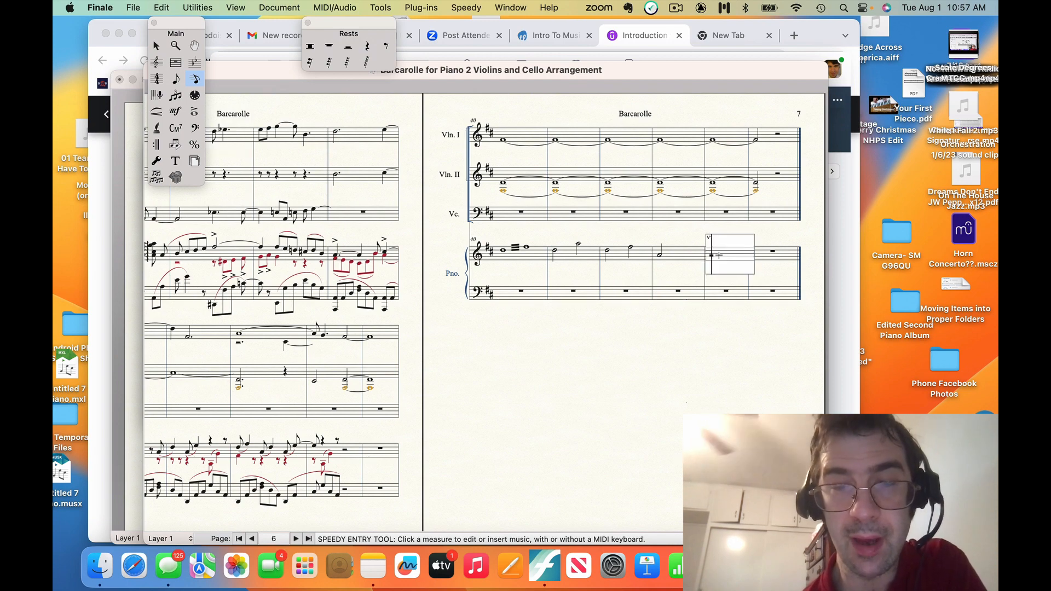
pyautogui.click(459, 8)
pyautogui.click(465, 46)
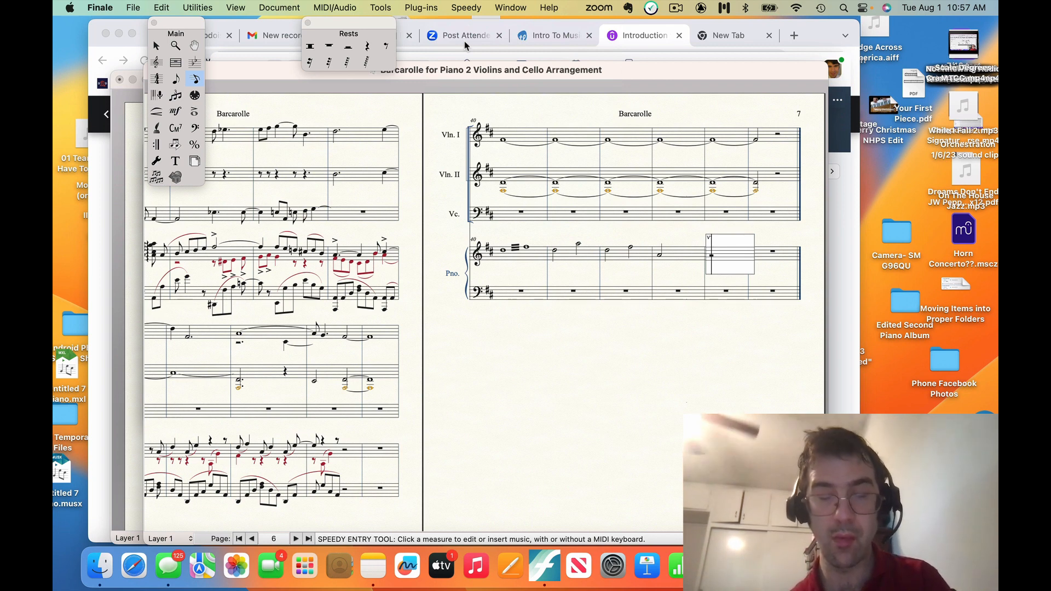
pyautogui.press('Up')
pyautogui.press('Up')
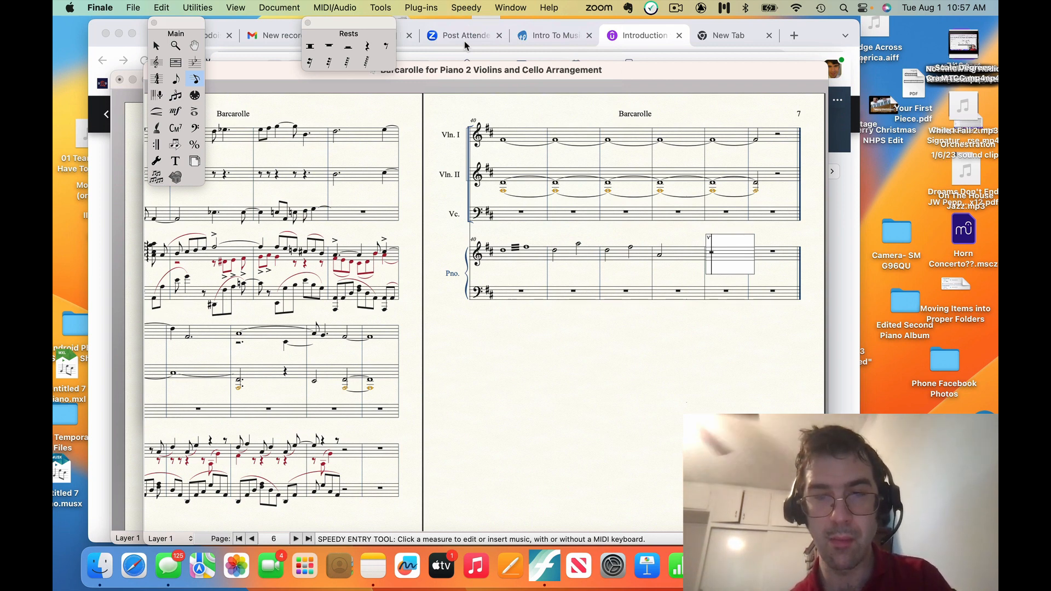
pyautogui.press('5')
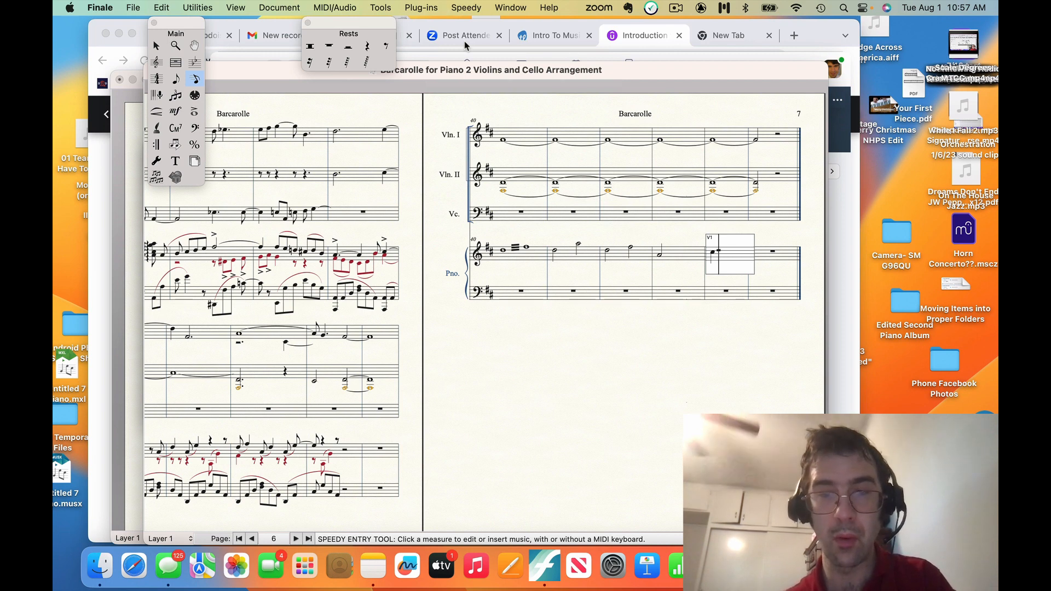
pyautogui.press('Left')
pyautogui.press('BackSpace')
pyautogui.press('Up')
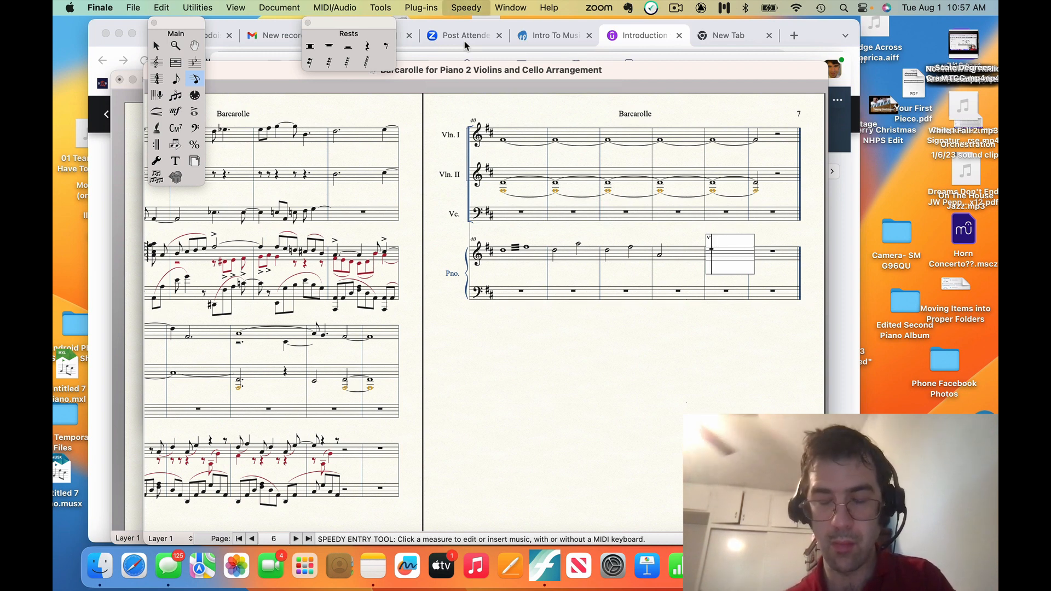
pyautogui.press('5')
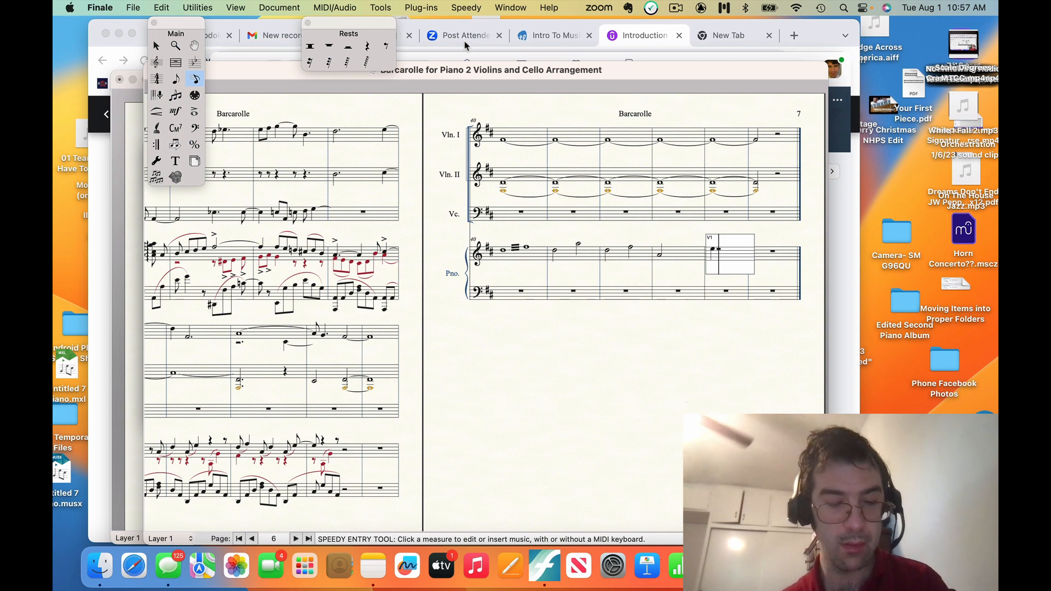
pyautogui.press('Left')
pyautogui.press('BackSpace')
# Enter two quarter notes in the fifth piano treble measure, the second well below the first, and leave the entry frame
pyautogui.press('Down')
pyautogui.press('5')
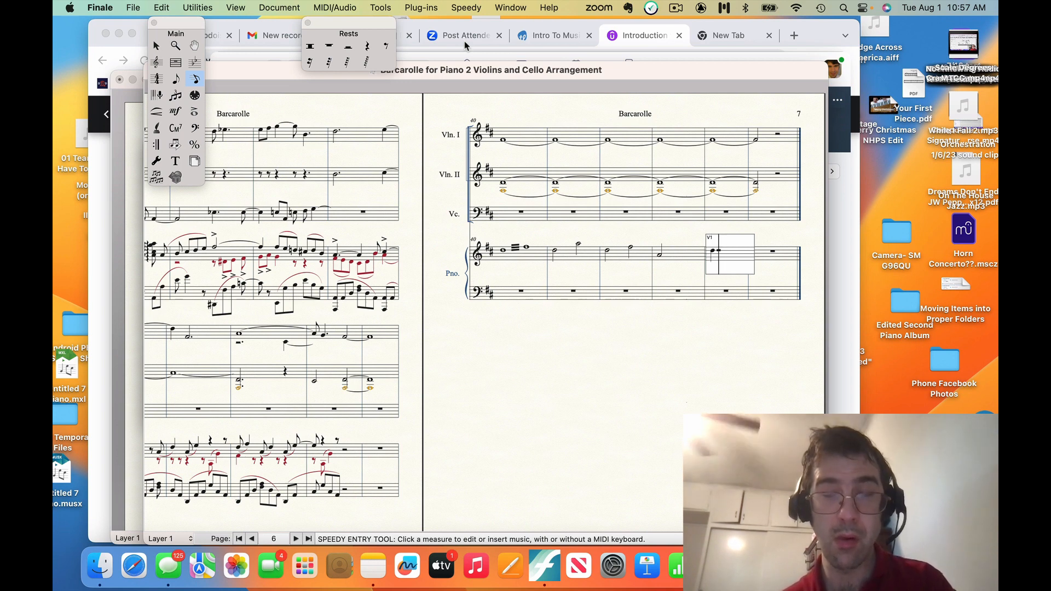
pyautogui.press('Down')
pyautogui.press('Down')
pyautogui.press('Down')
pyautogui.press('Down')
pyautogui.press('Down')
pyautogui.press('Down')
pyautogui.press('Down')
pyautogui.press('Down')
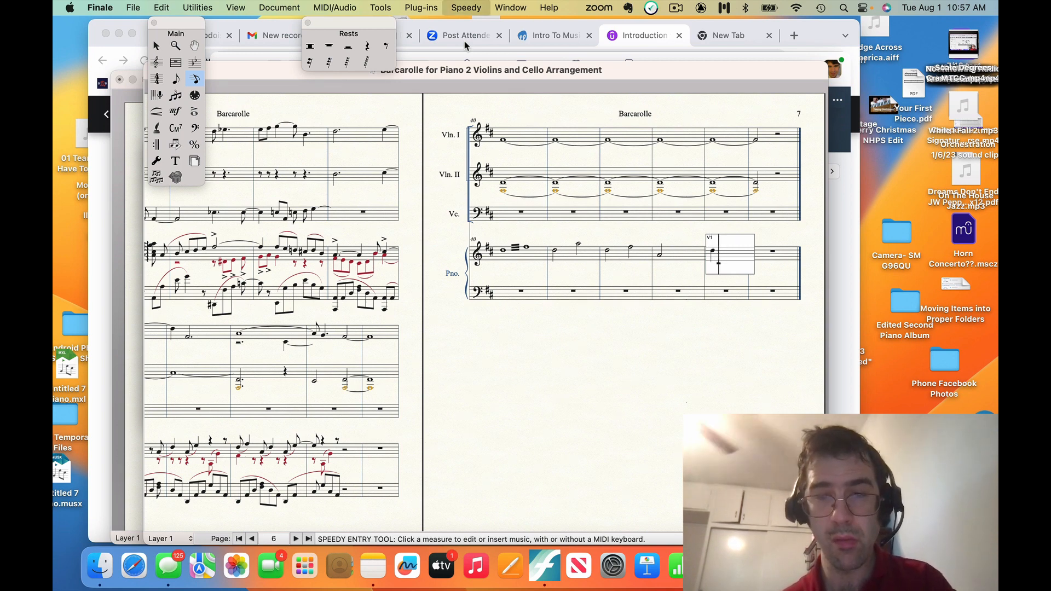
pyautogui.press('5')
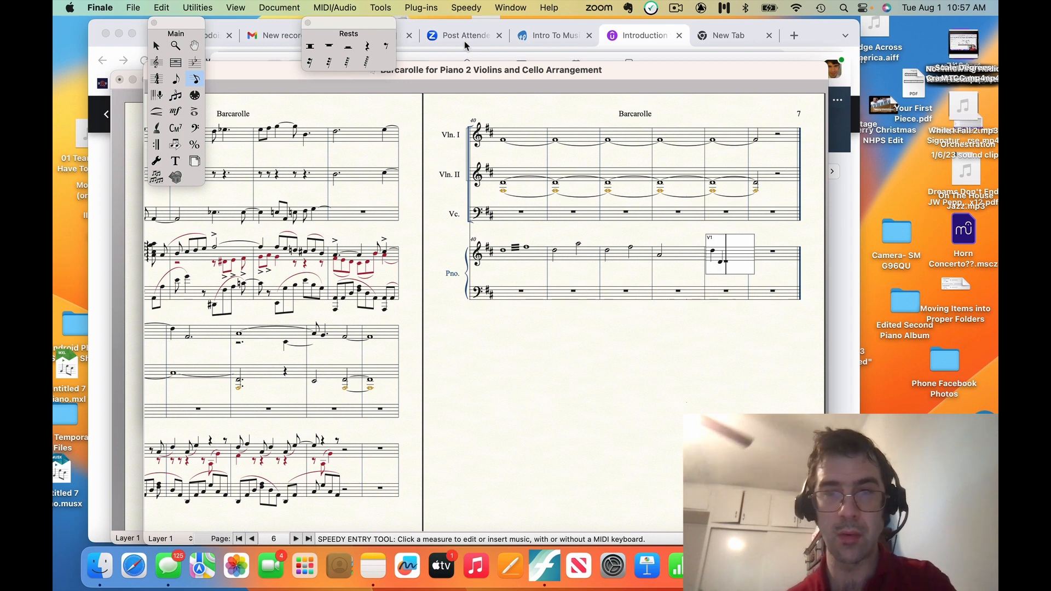
pyautogui.click(514, 318)
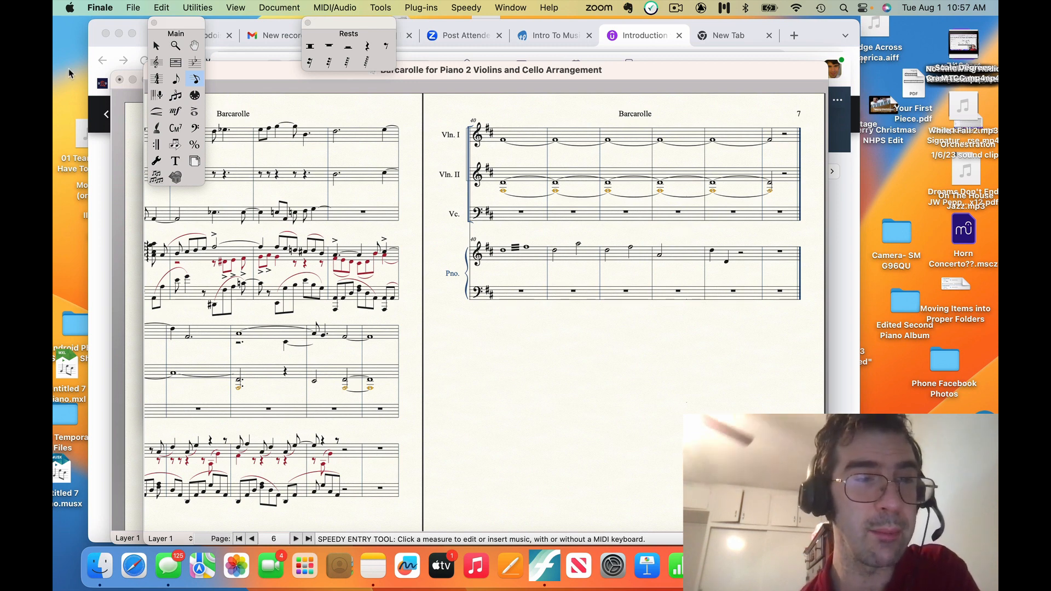
# Apply Easy Tremolos with 3 beams, playback notes and Override Human Playback to the fifth piano treble measure
pyautogui.click(156, 45)
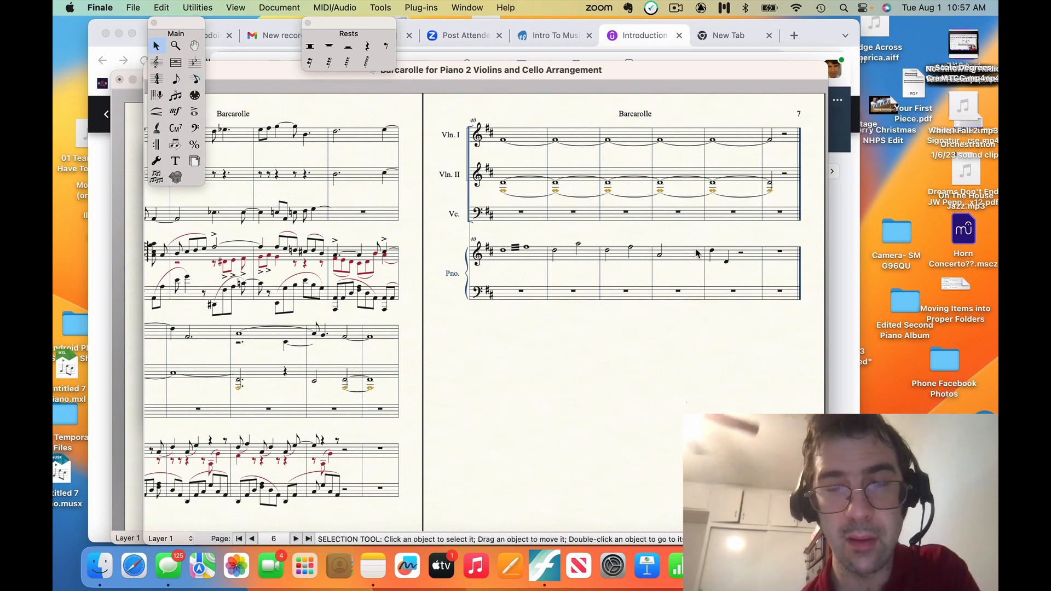
pyautogui.click(723, 261)
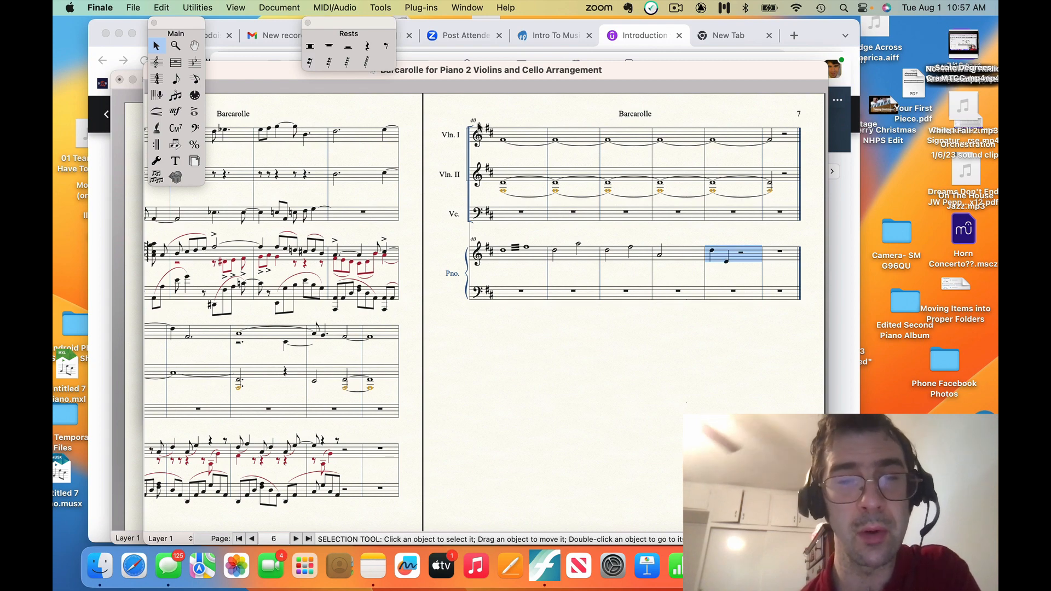
pyautogui.click(468, 8)
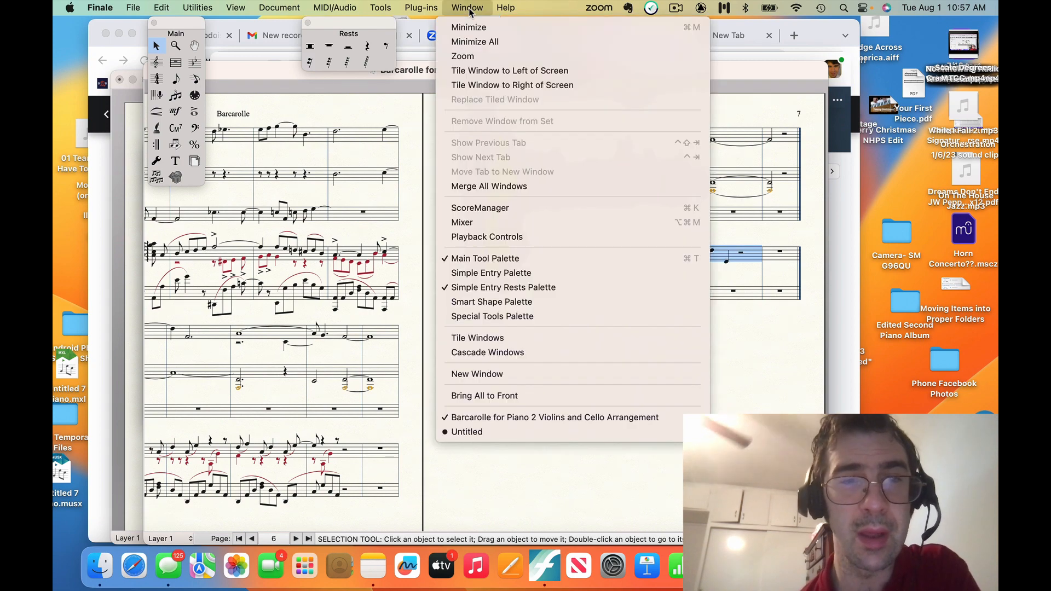
pyautogui.moveTo(428, 8)
pyautogui.moveTo(428, 133)
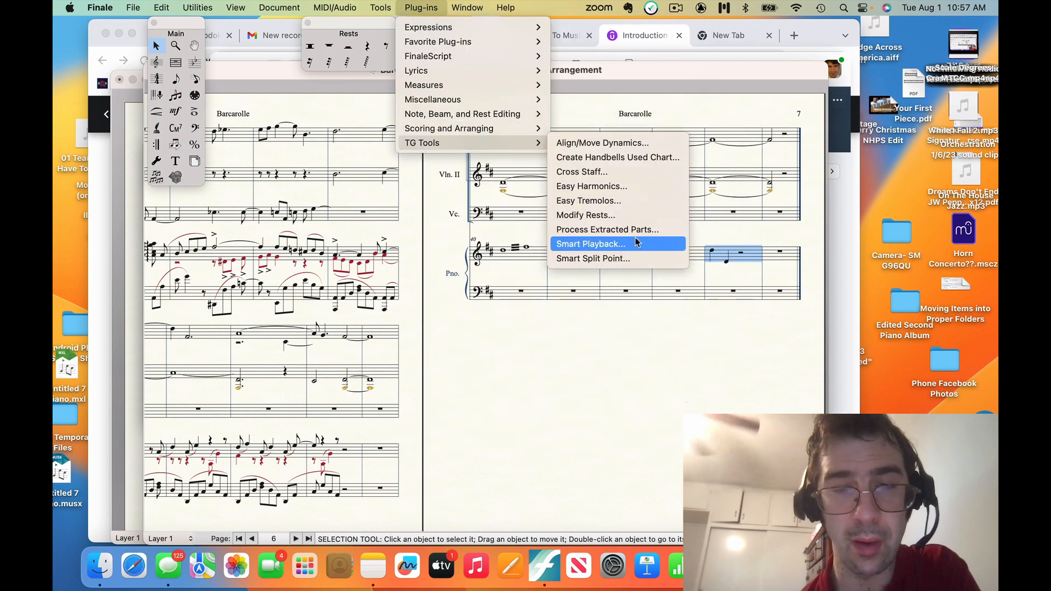
pyautogui.click(645, 201)
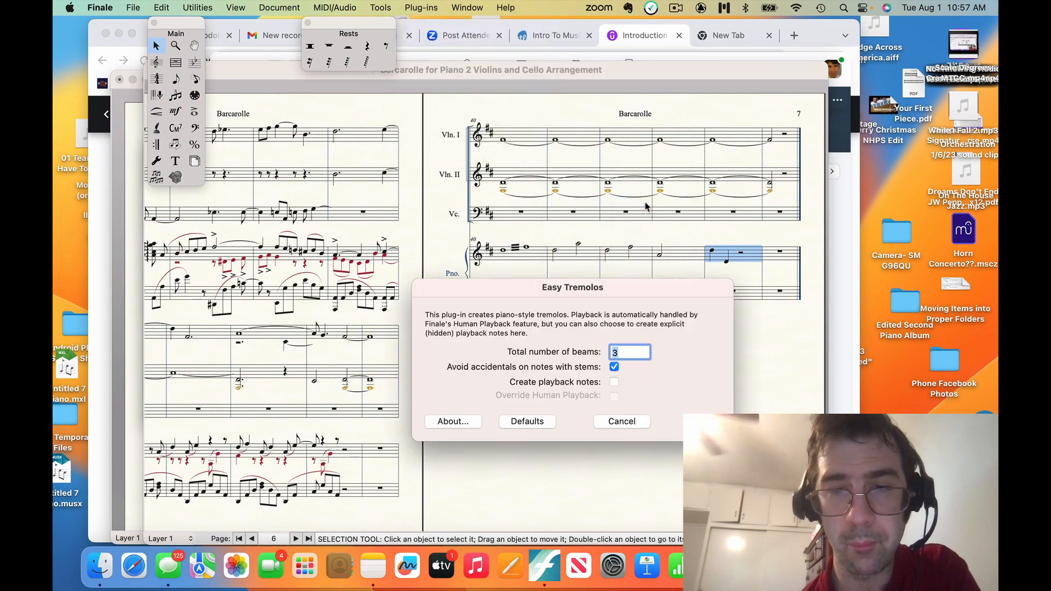
pyautogui.click(614, 383)
pyautogui.click(614, 396)
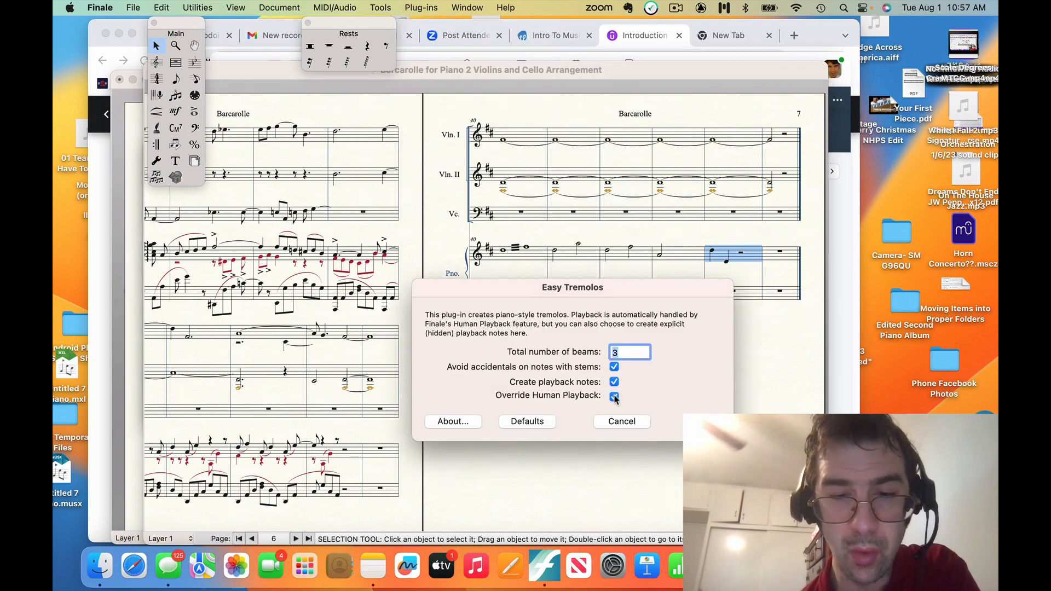
pyautogui.click(706, 422)
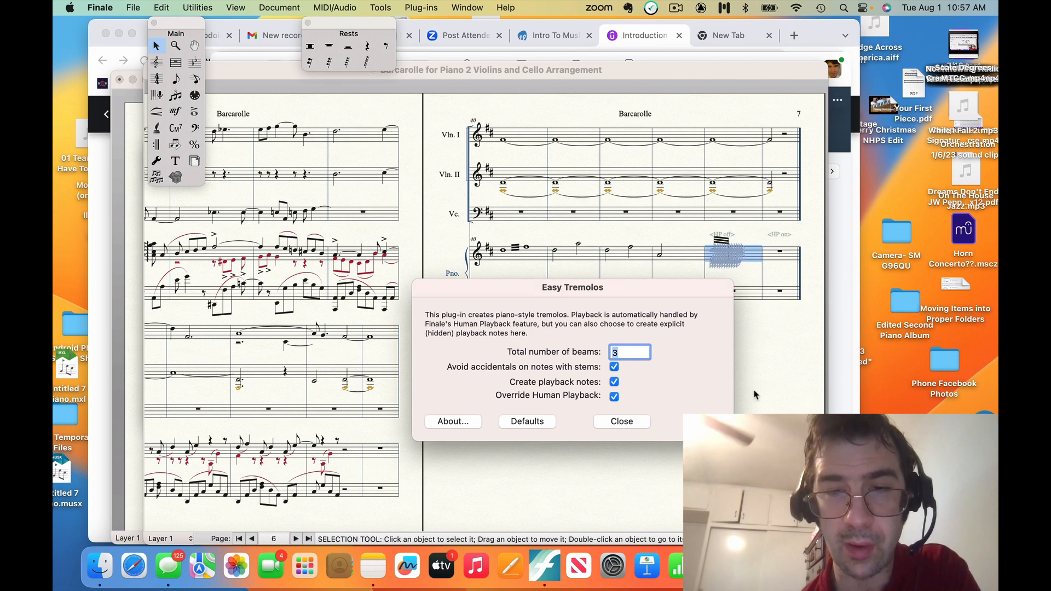
# Cancel the repeated application that would overwrite the layer 4 playback notes, and close Easy Tremolos
pyautogui.click(768, 384)
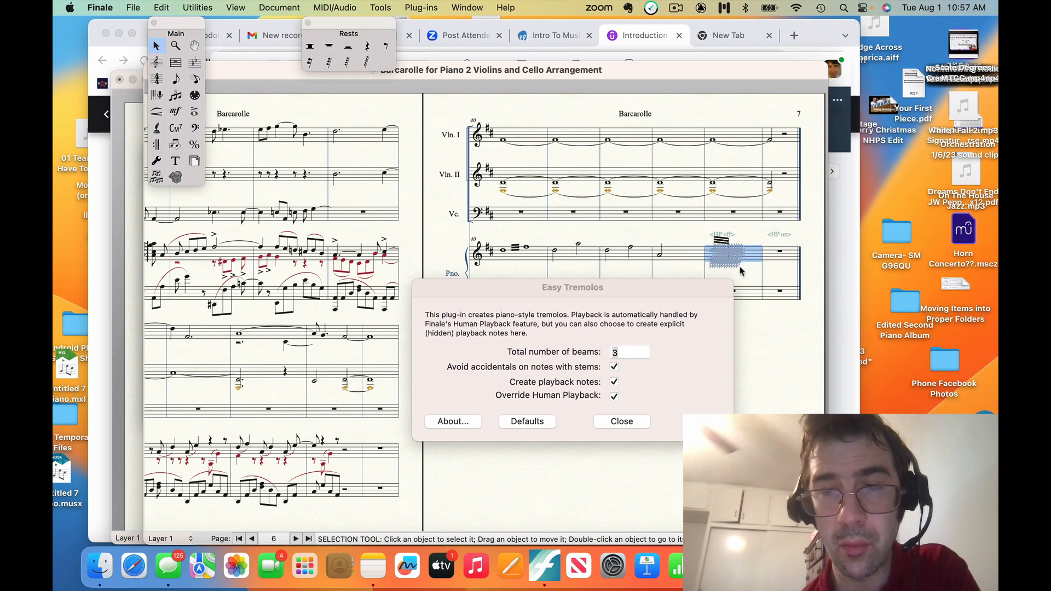
pyautogui.click(648, 421)
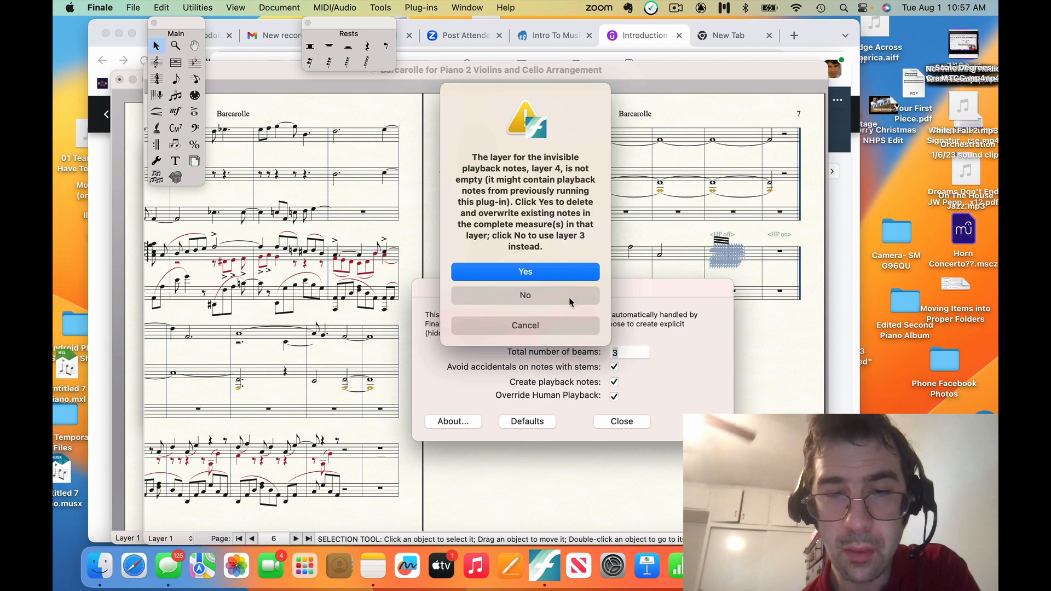
pyautogui.click(495, 325)
pyautogui.click(613, 421)
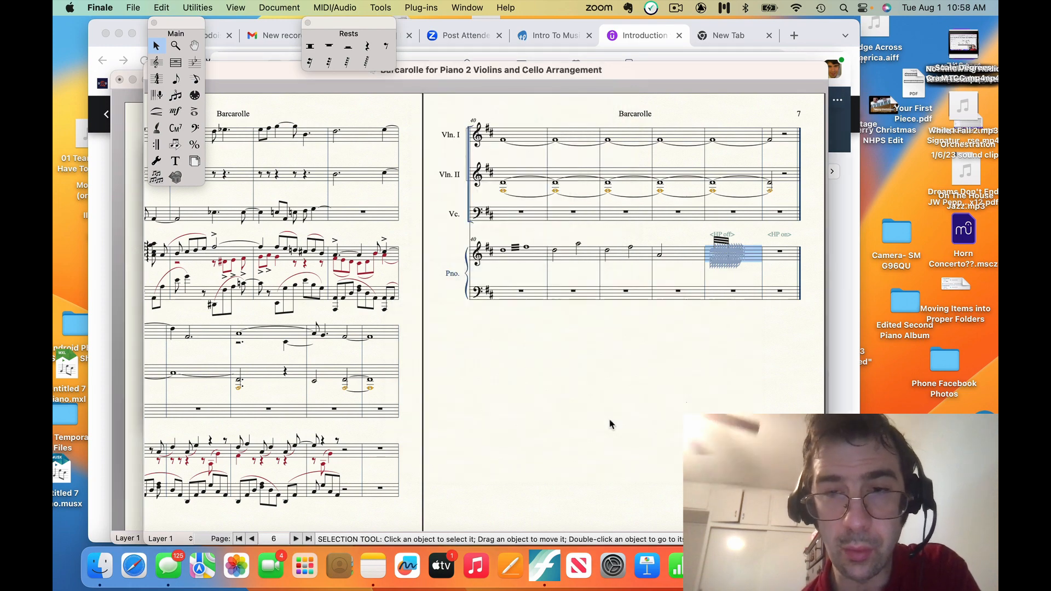
pyautogui.hscroll(3, 651, 377)
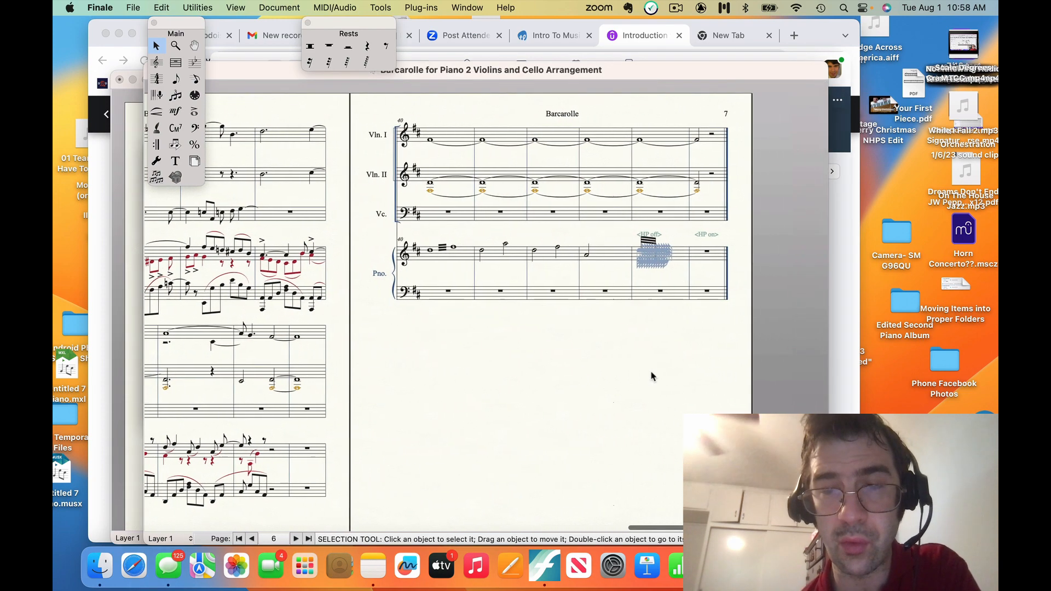
# Try to clear the tremolo and its hidden playback notes from the fifth piano treble measure on page 7
pyautogui.hscroll(2, 651, 376)
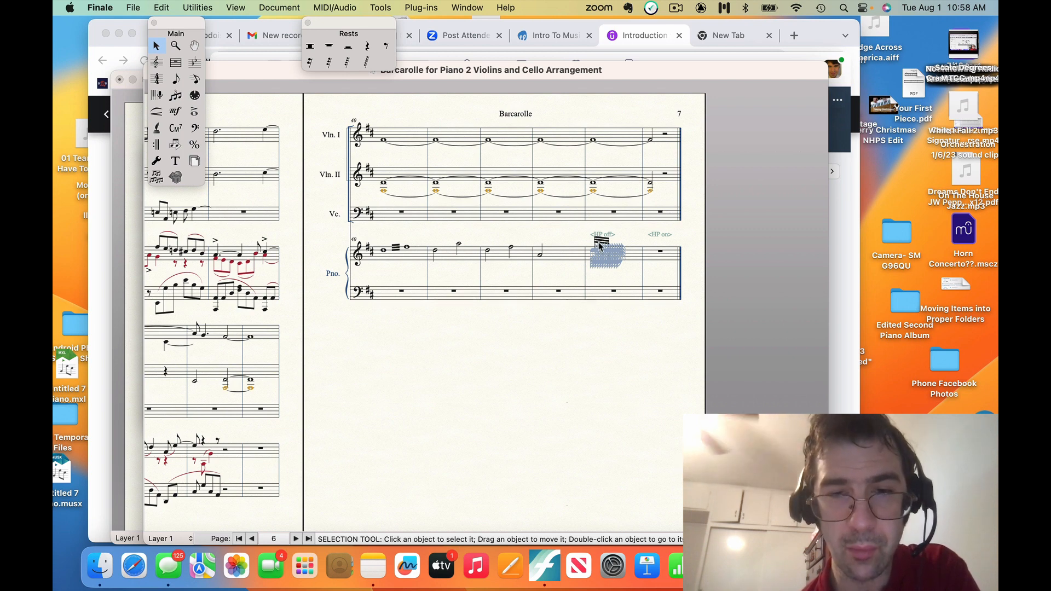
pyautogui.click(639, 263)
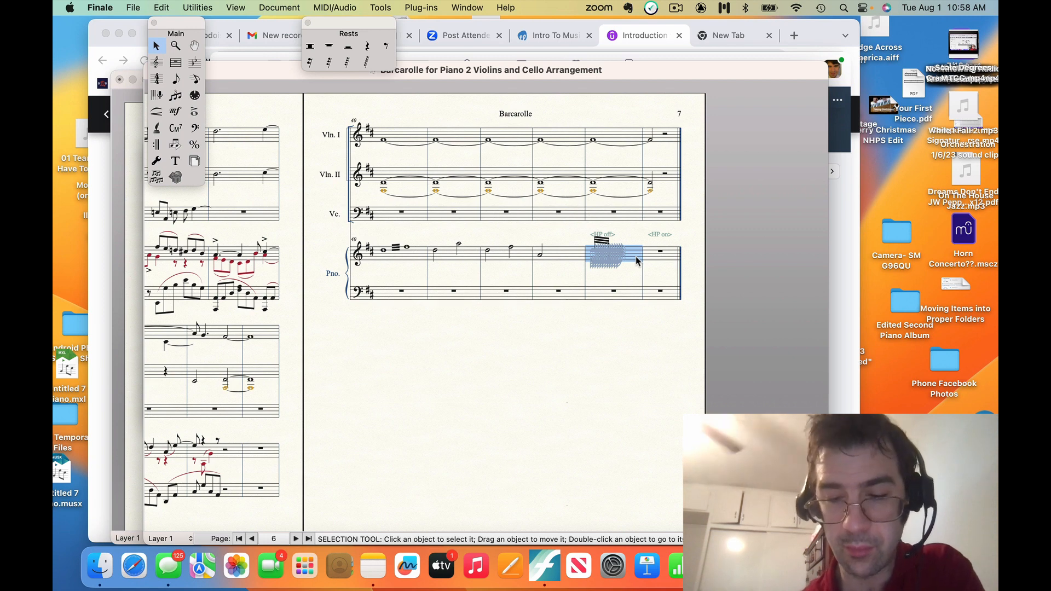
pyautogui.press('Delete')
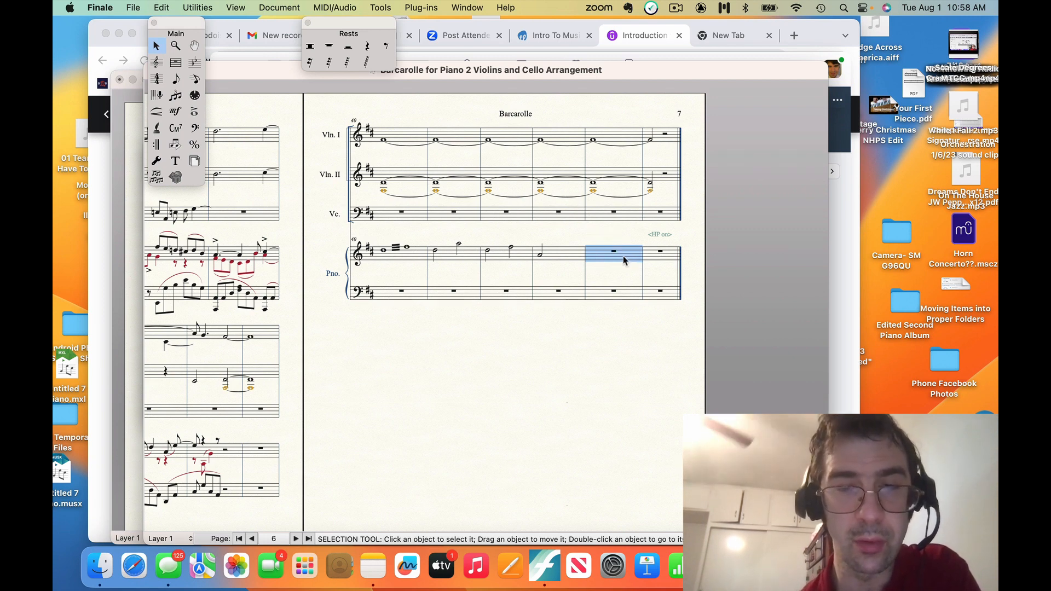
# Undo the clearing and the earlier tremolo in the fifth piano treble measure, back to its two plain quarter notes
pyautogui.press('super+z')
pyautogui.press('super+z')
pyautogui.press('super+z')
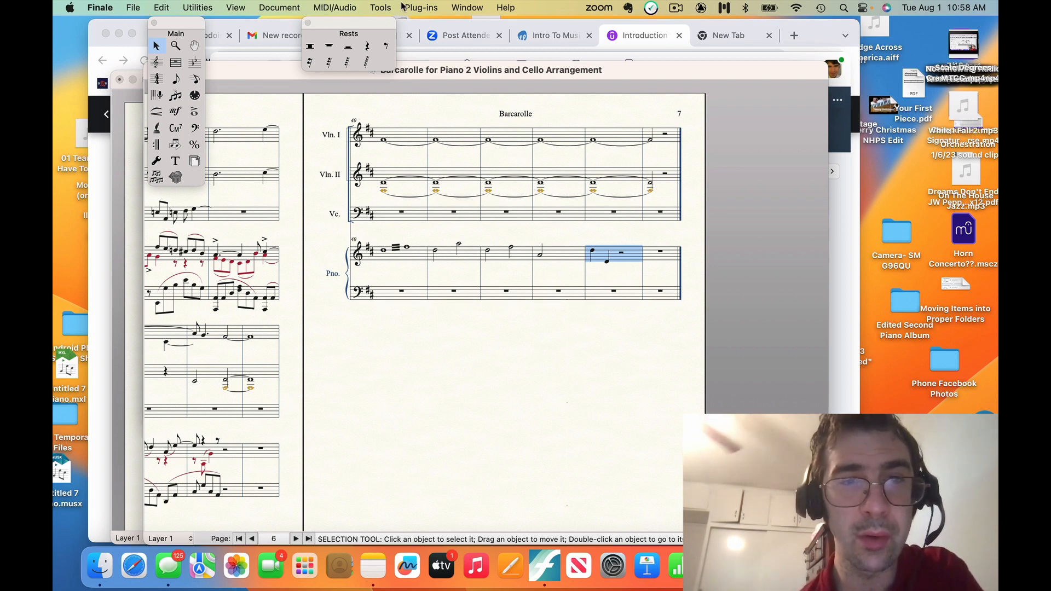
# Apply Easy Tremolos with 3 beams and no playback notes to the quarter notes in the fifth piano treble measure
pyautogui.click(421, 8)
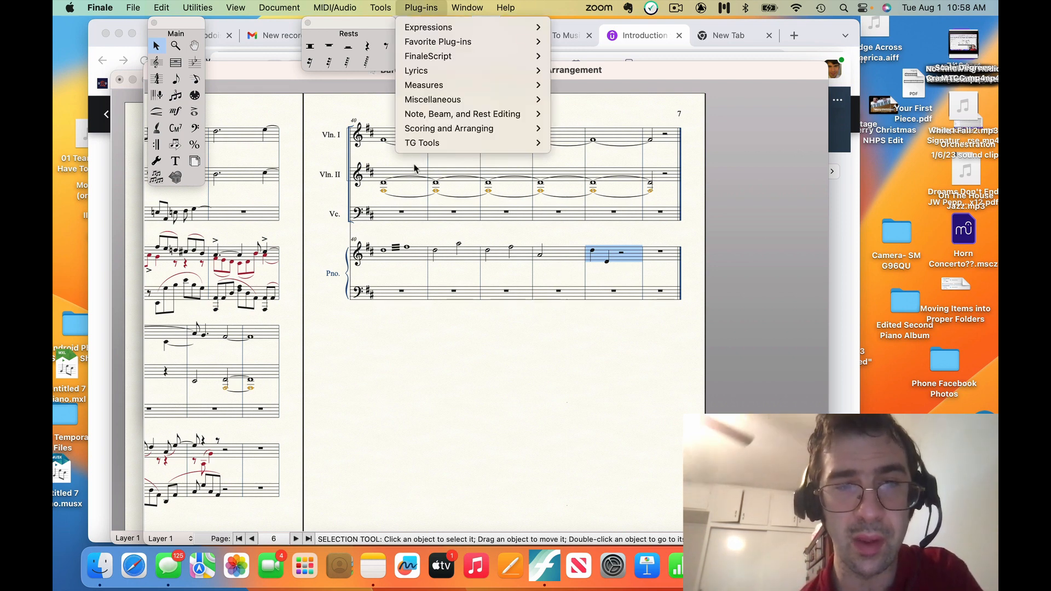
pyautogui.moveTo(436, 144)
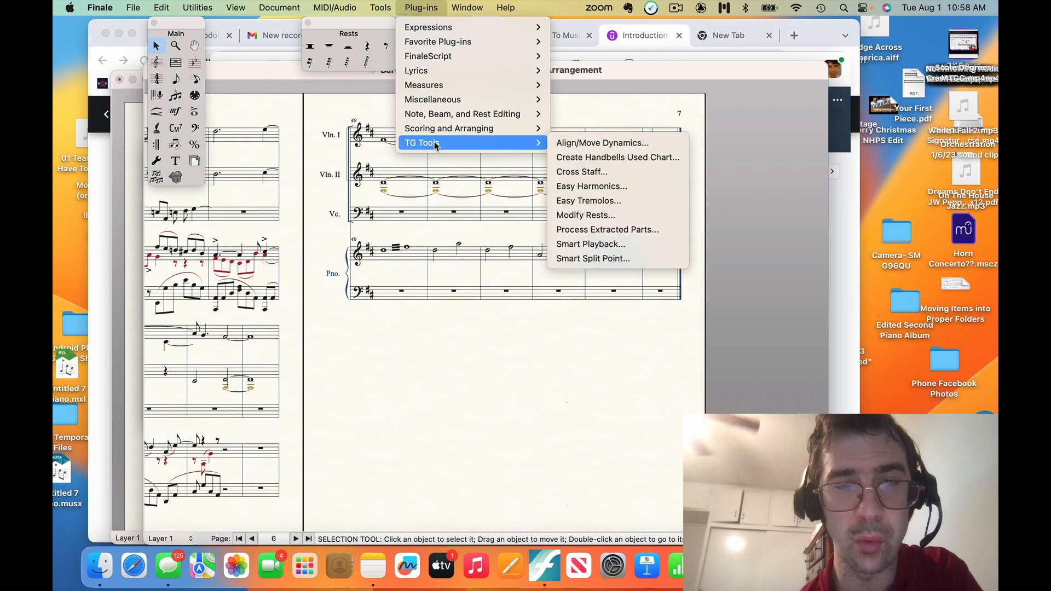
pyautogui.click(591, 201)
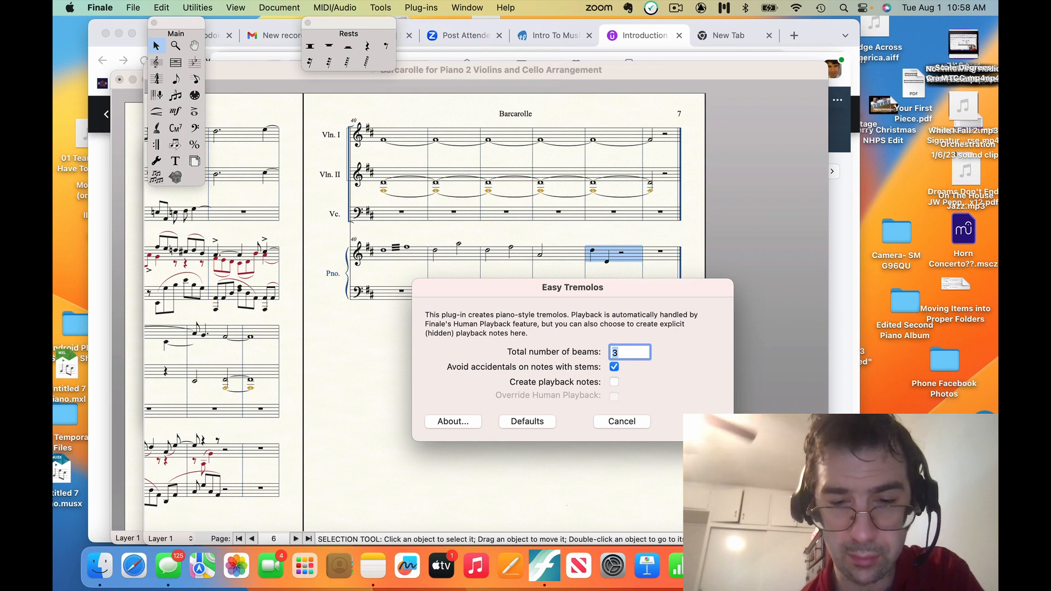
pyautogui.click(691, 422)
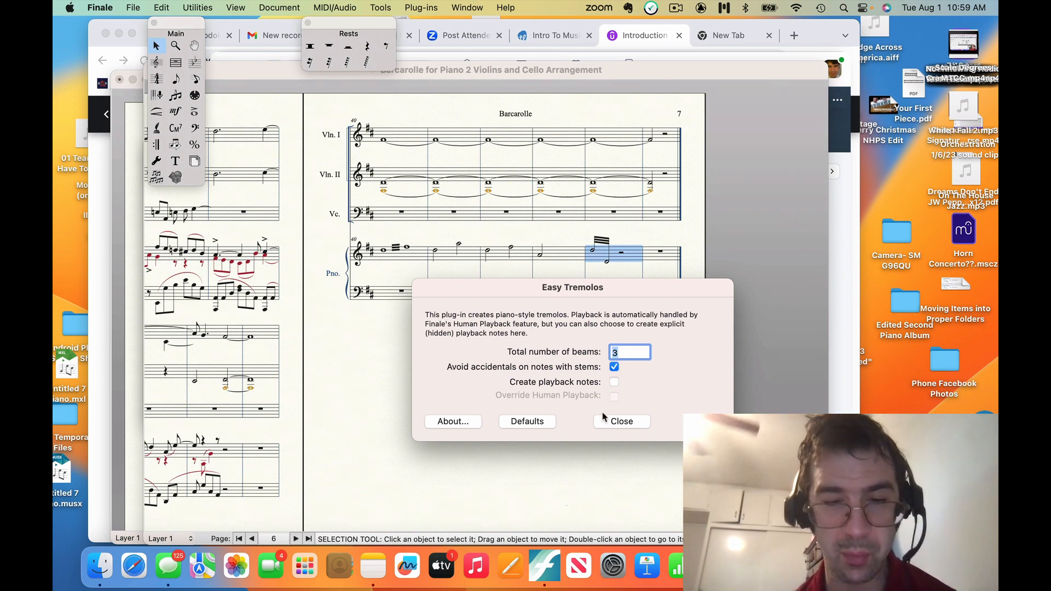
pyautogui.click(636, 424)
# Apply Easy Tremolos with 3 beams and no playback notes to the two half notes in the third piano treble measure
pyautogui.click(506, 260)
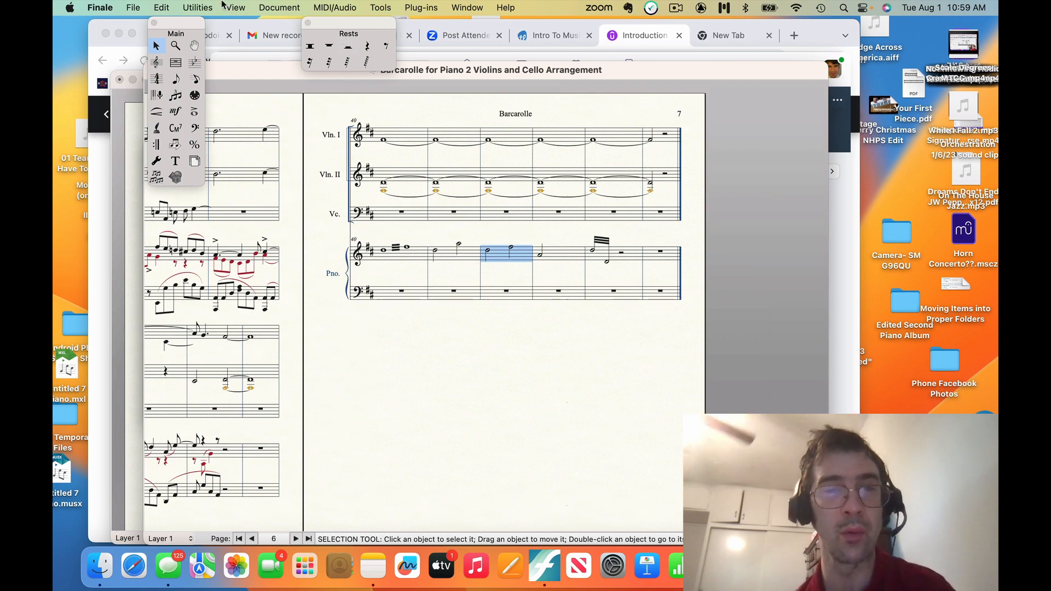
pyautogui.click(430, 9)
pyautogui.moveTo(466, 8)
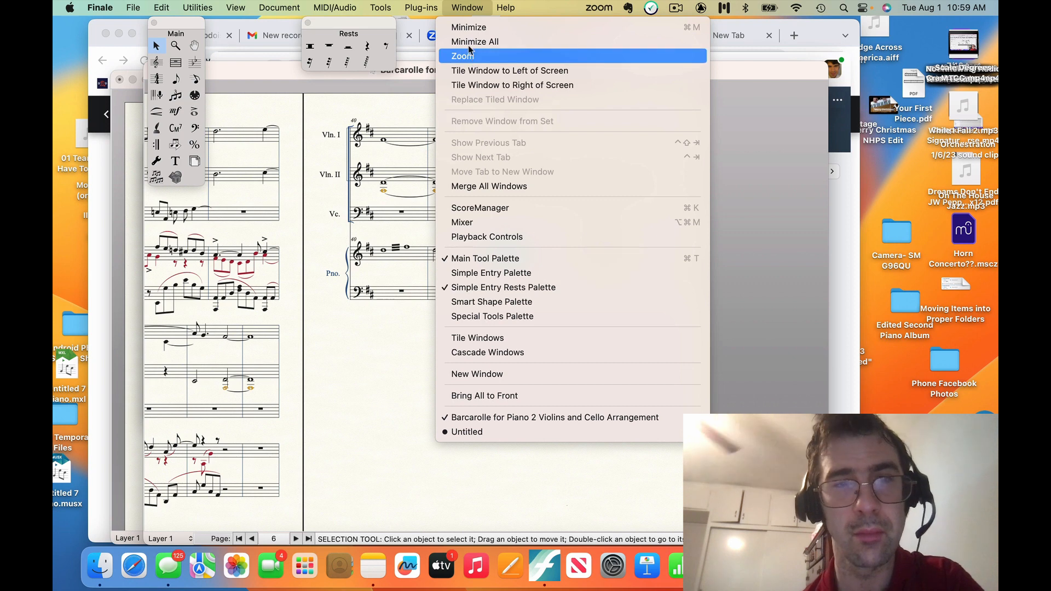
pyautogui.click(426, 8)
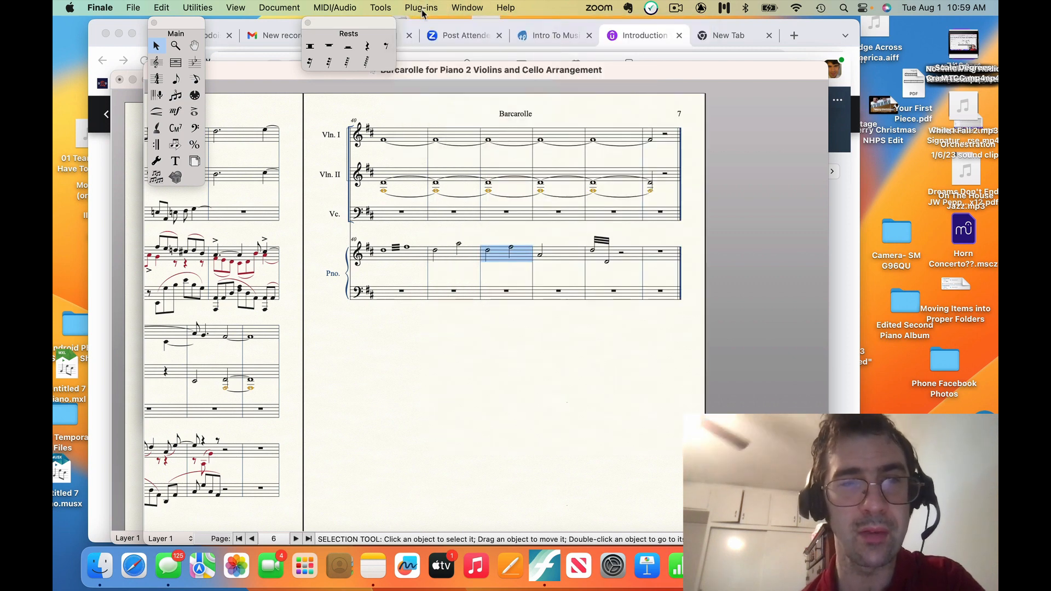
pyautogui.click(423, 9)
pyautogui.moveTo(433, 73)
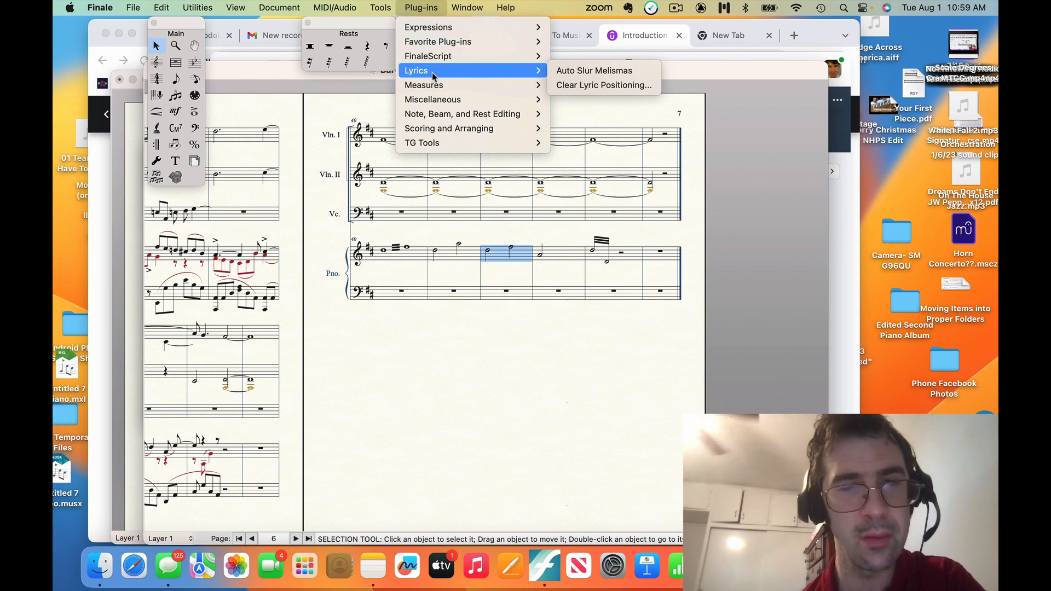
pyautogui.moveTo(439, 115)
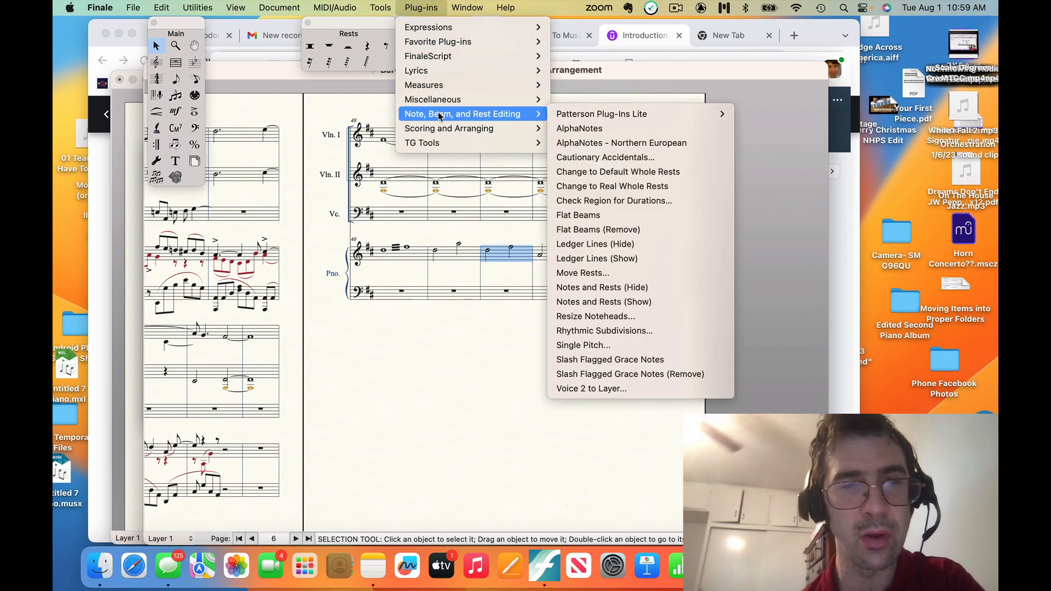
pyautogui.moveTo(432, 145)
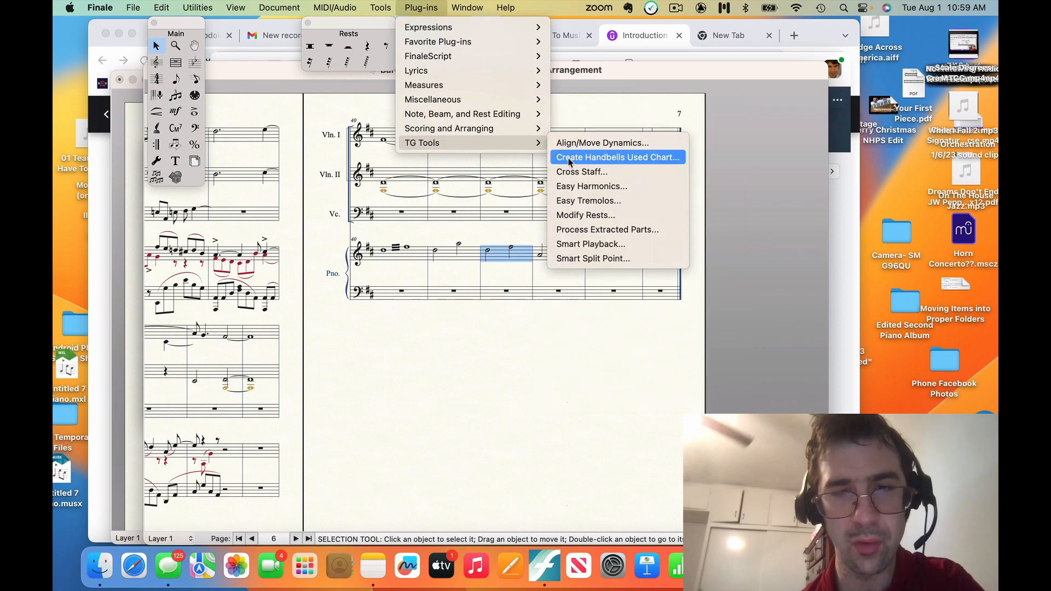
pyautogui.click(579, 201)
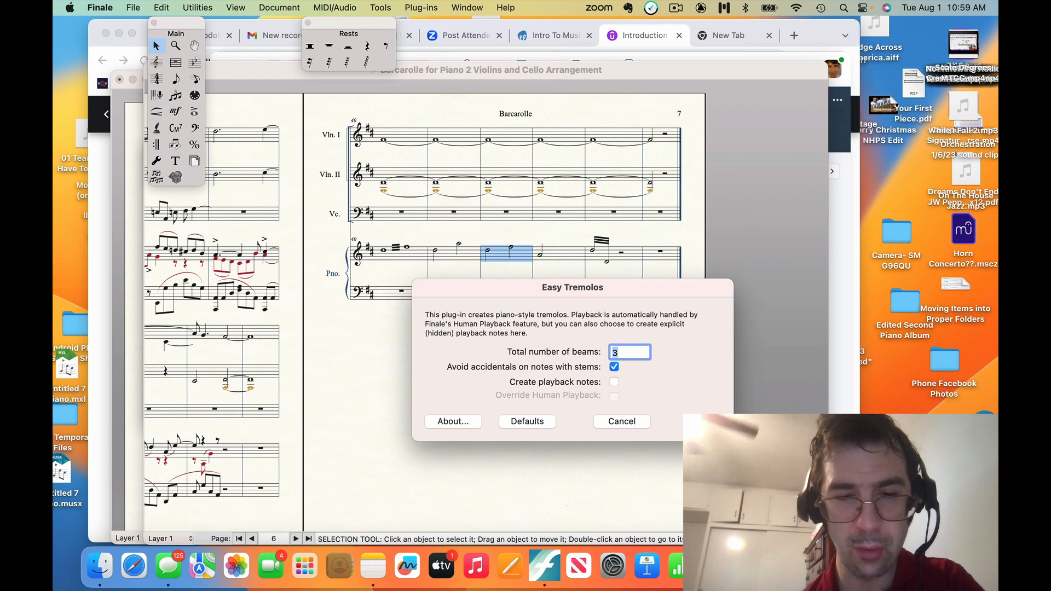
pyautogui.press('Return')
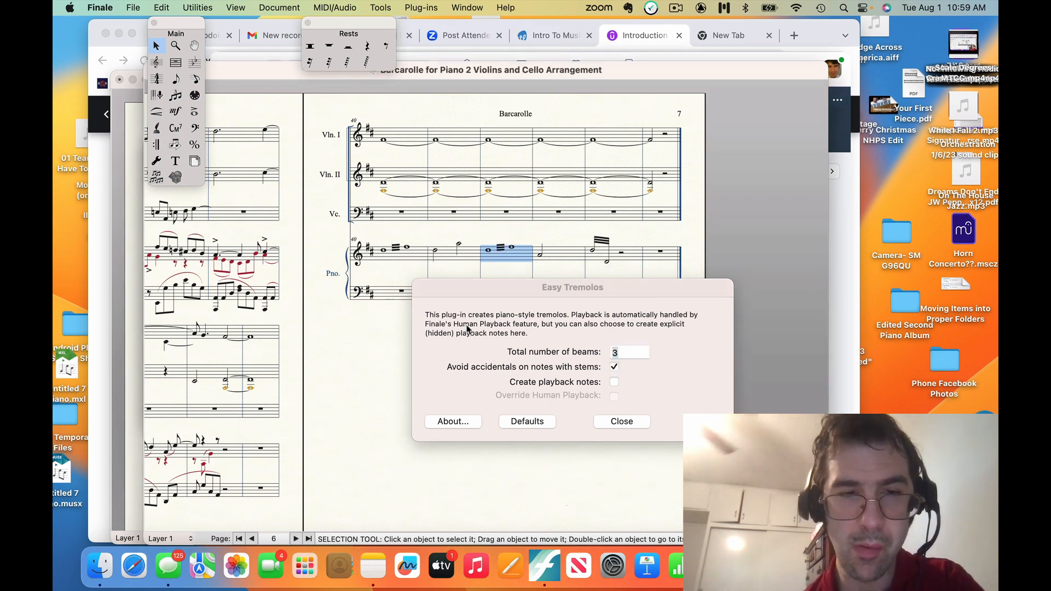
pyautogui.click(622, 422)
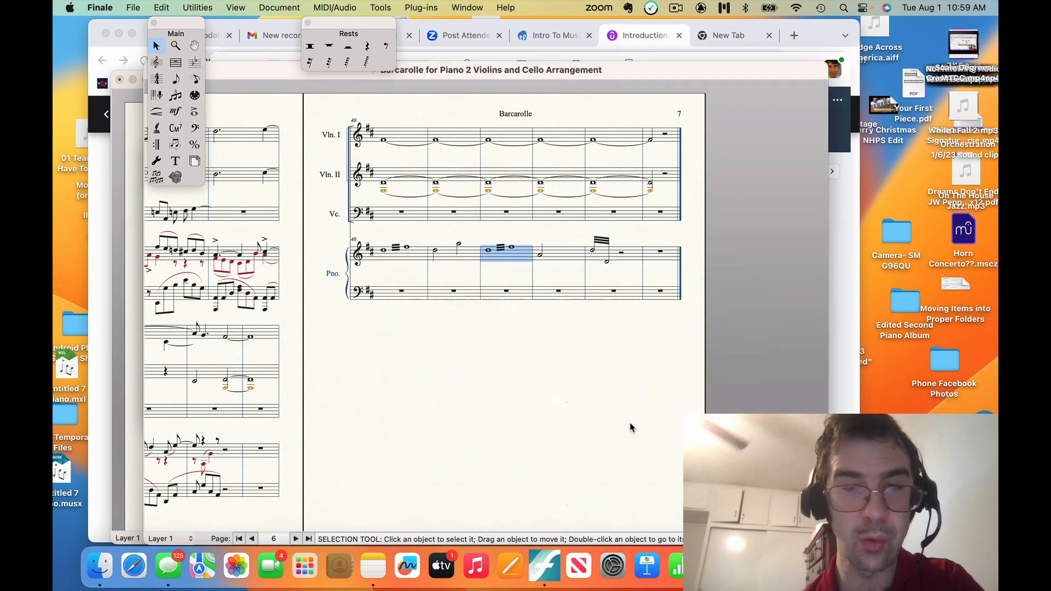